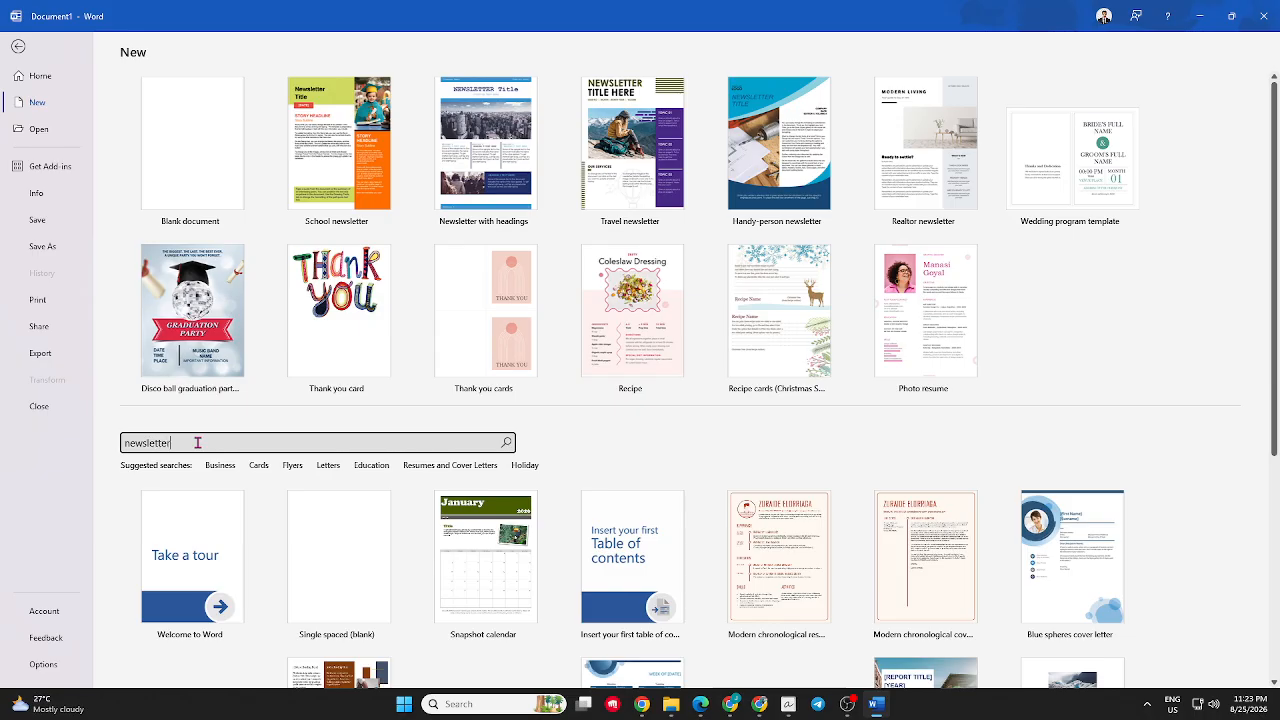
Step: Search the templates for "newsletter" and create a document from the School newsletter template
key("Return")
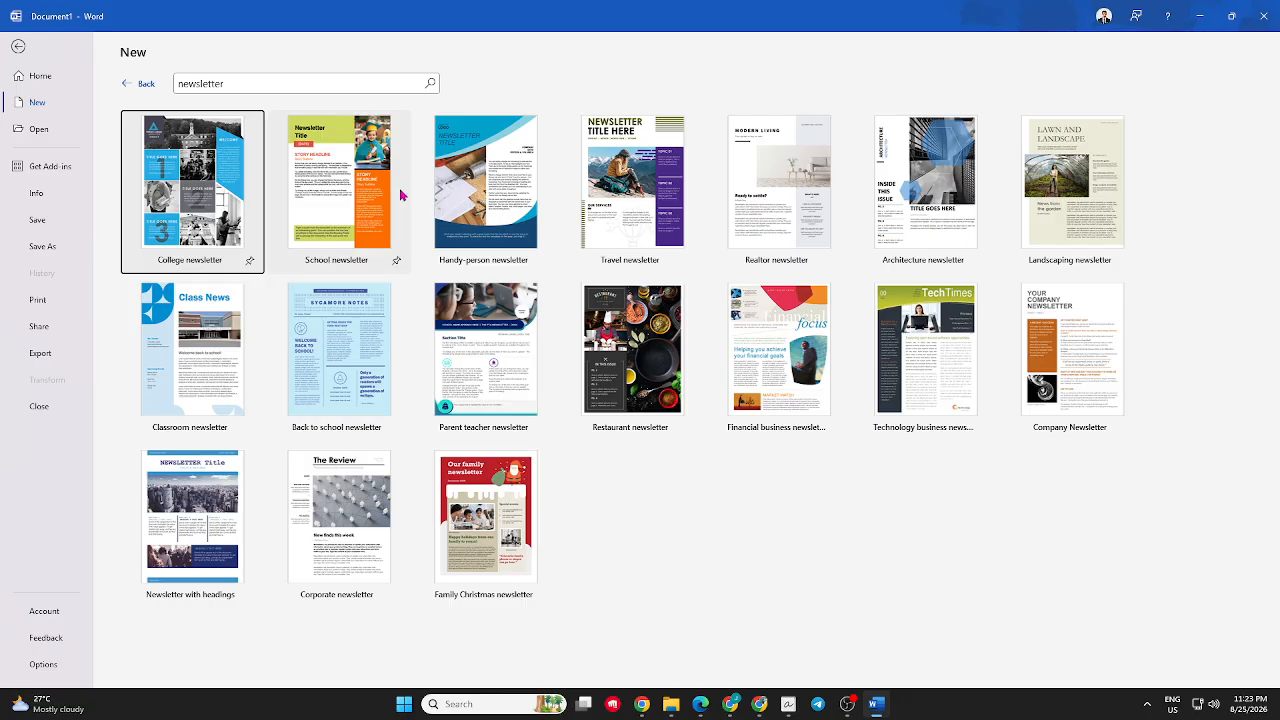
left_click(401, 195)
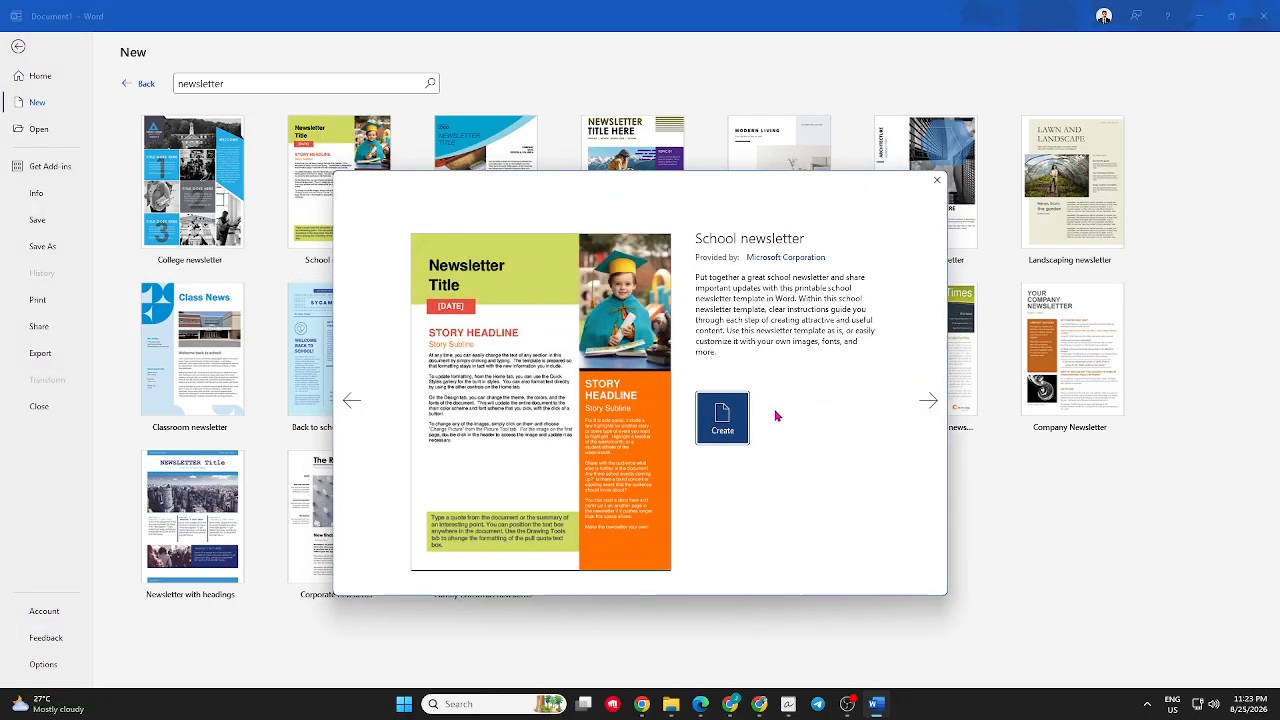
left_click(724, 420)
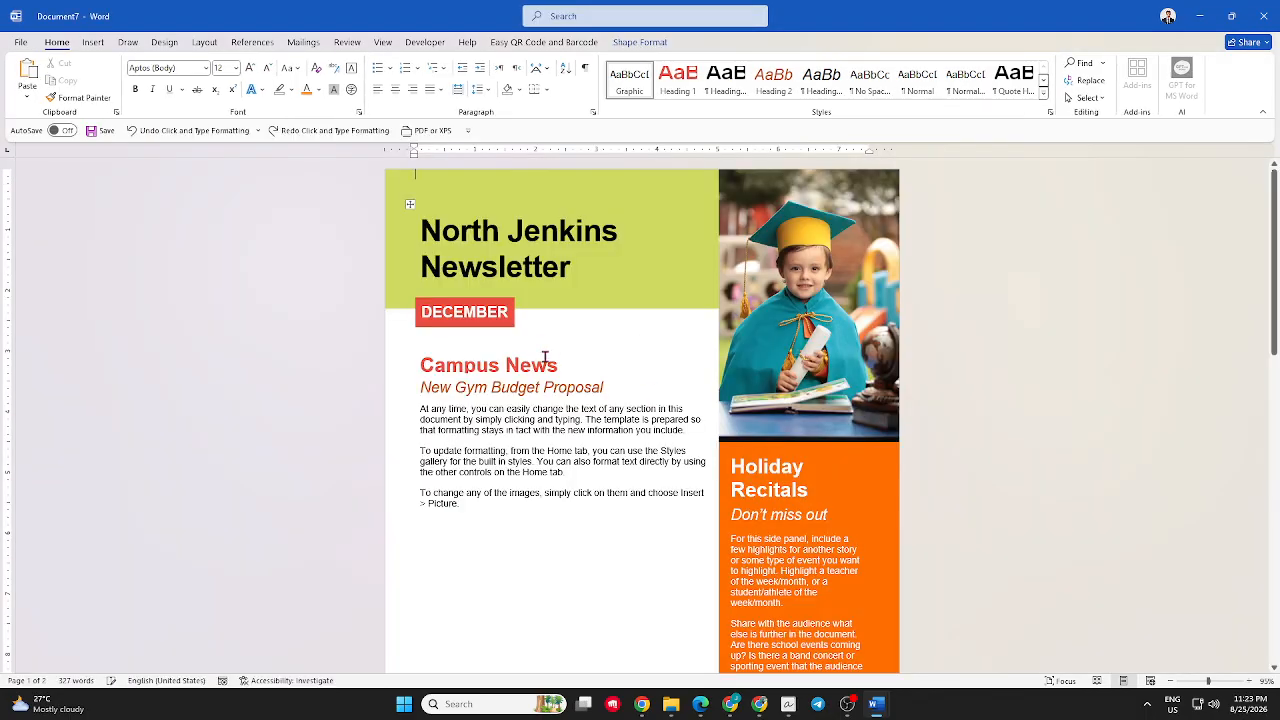
Step: Replace "North Jenkins" in the newsletter title with "Testing only"
left_click(620, 234)
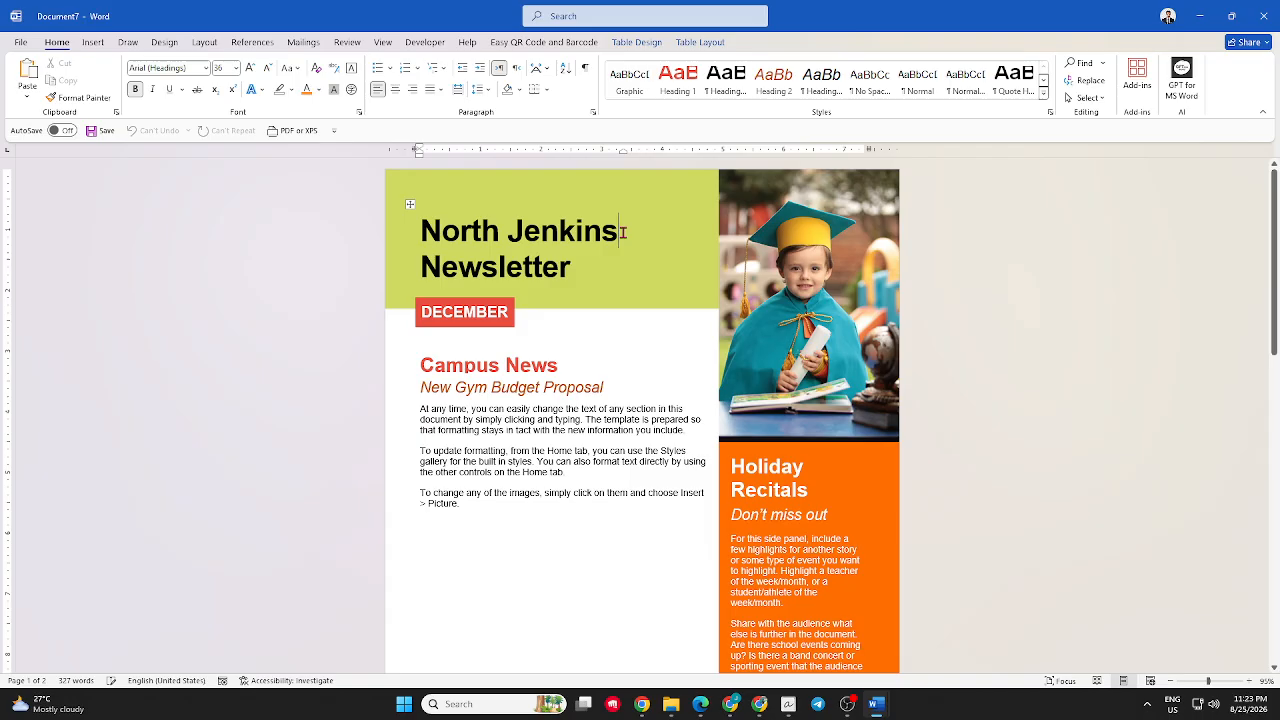
left_click_drag(622, 232, 434, 238)
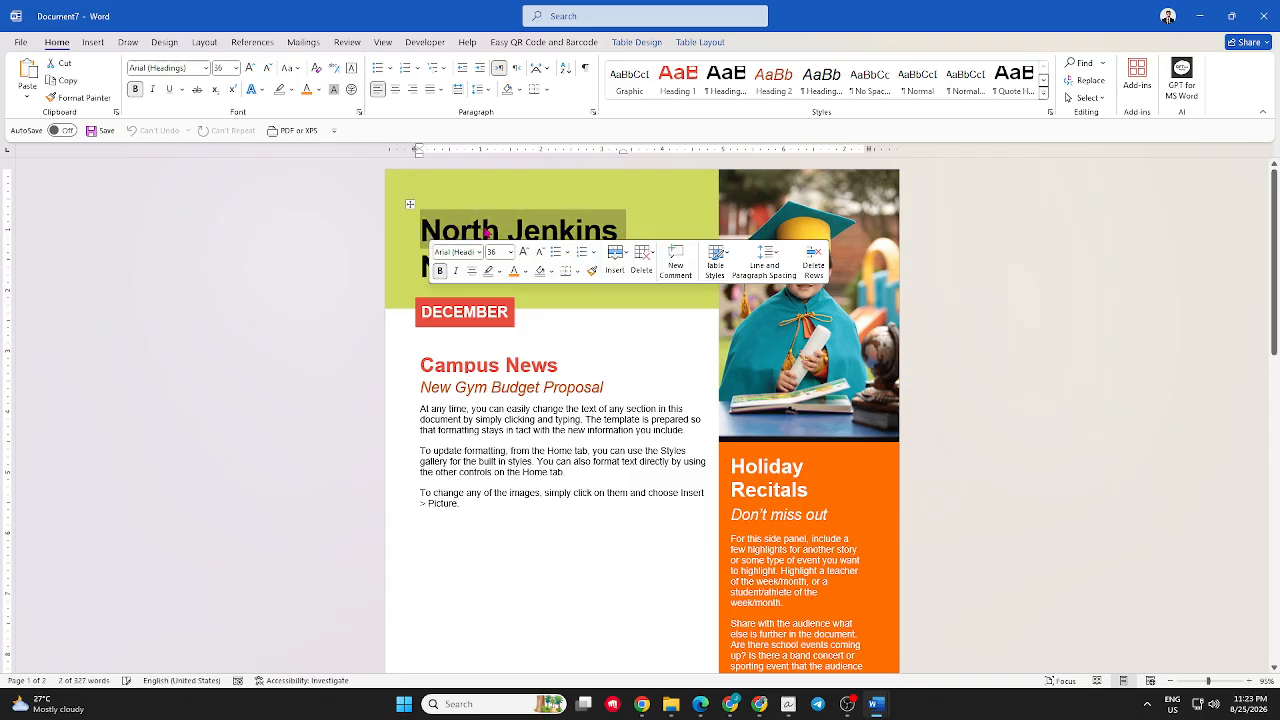
type("testi")
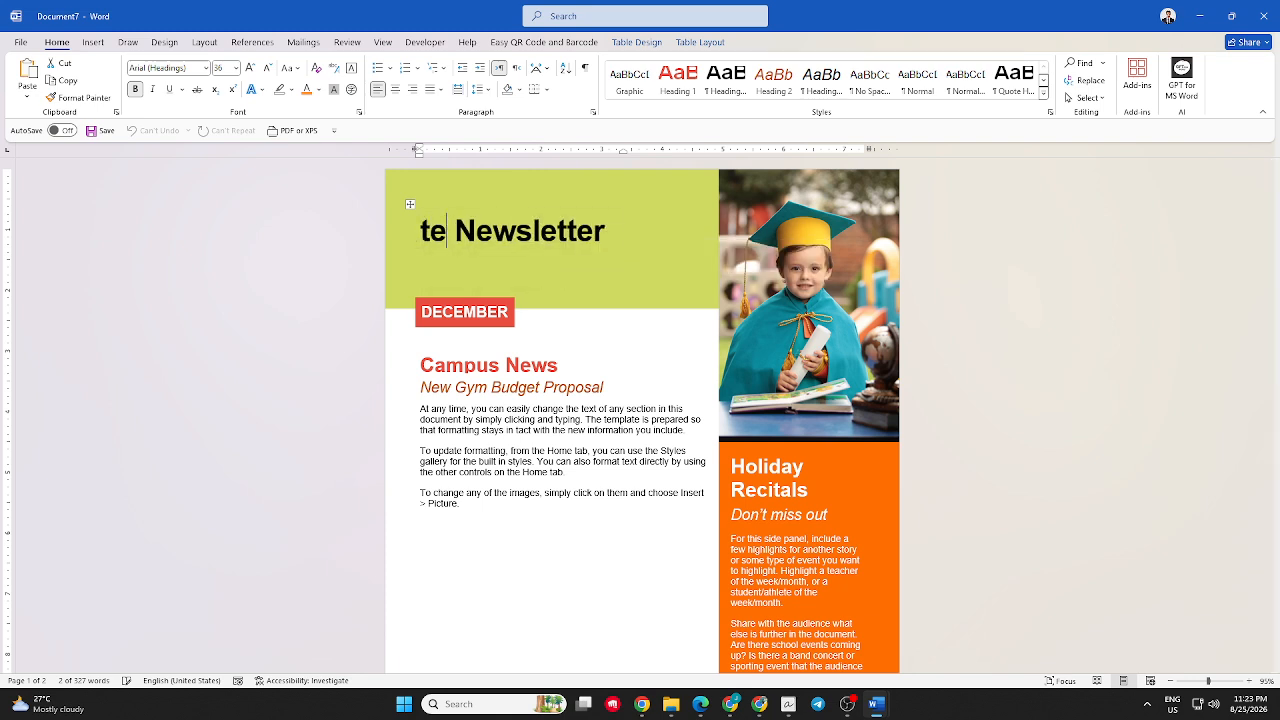
type("ng ")
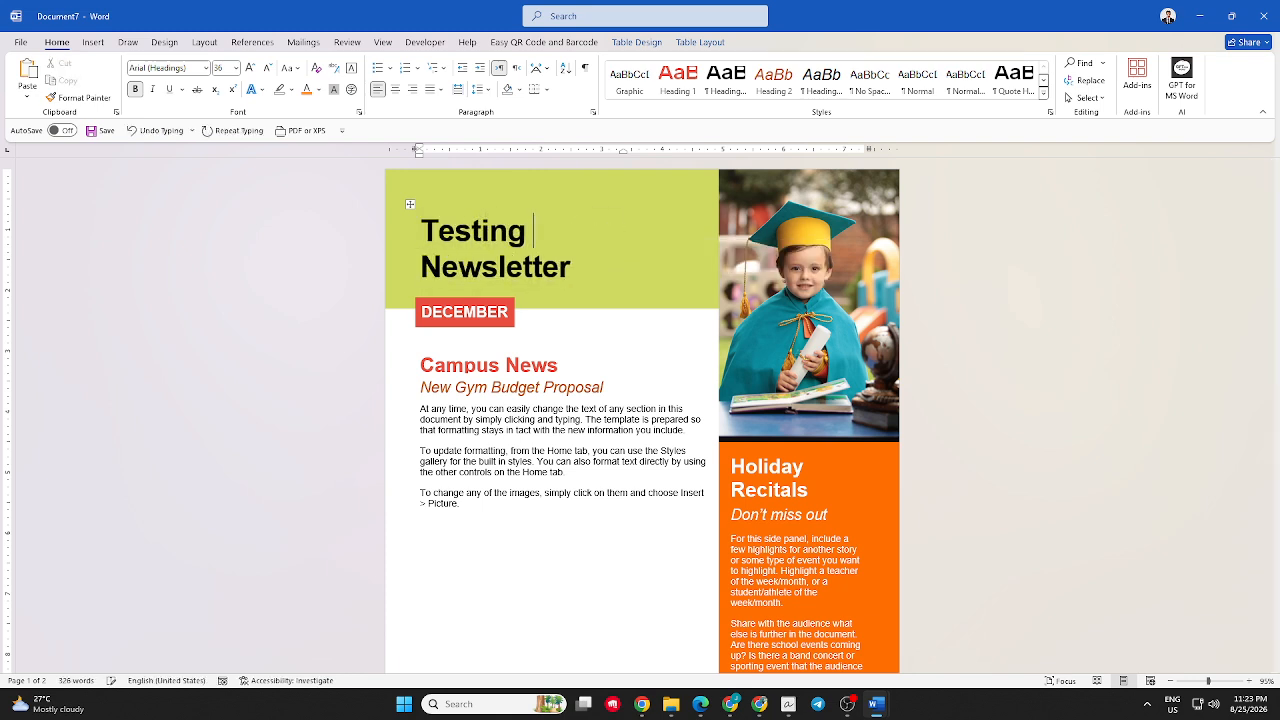
type("only")
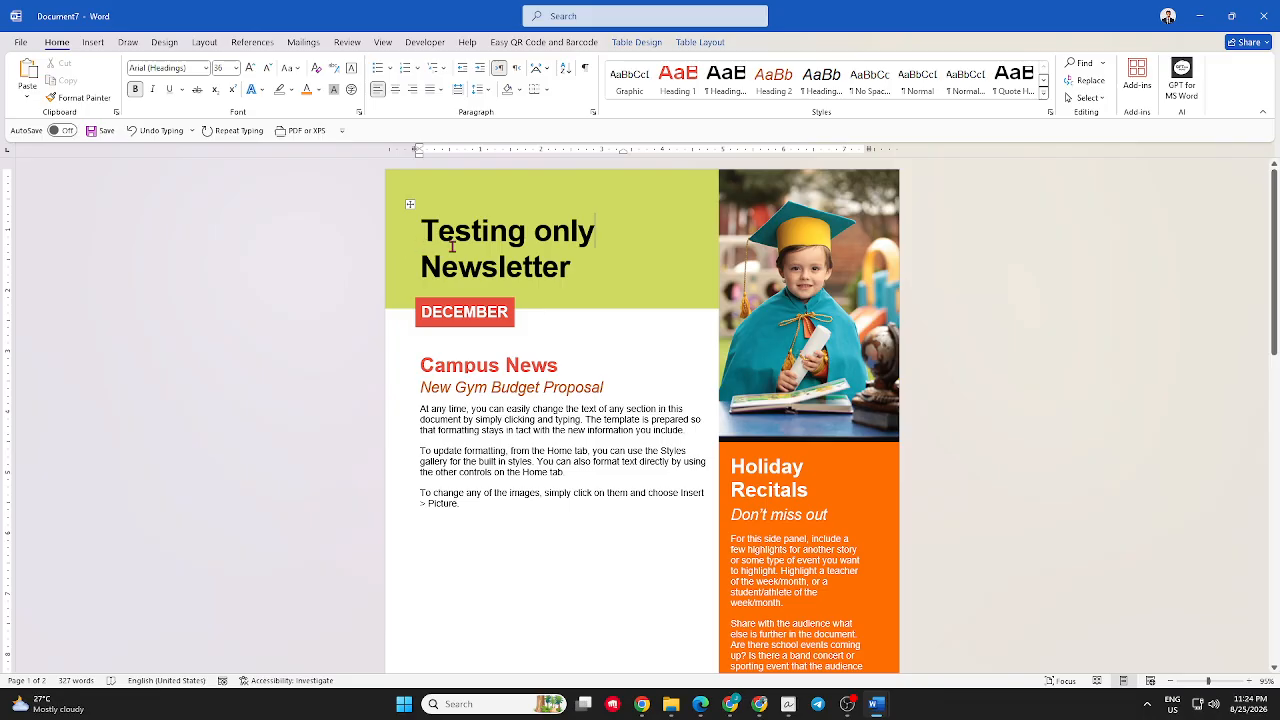
Step: Fill the colored header and side panel shapes with the custom color hex 17365D
left_click(396, 237)
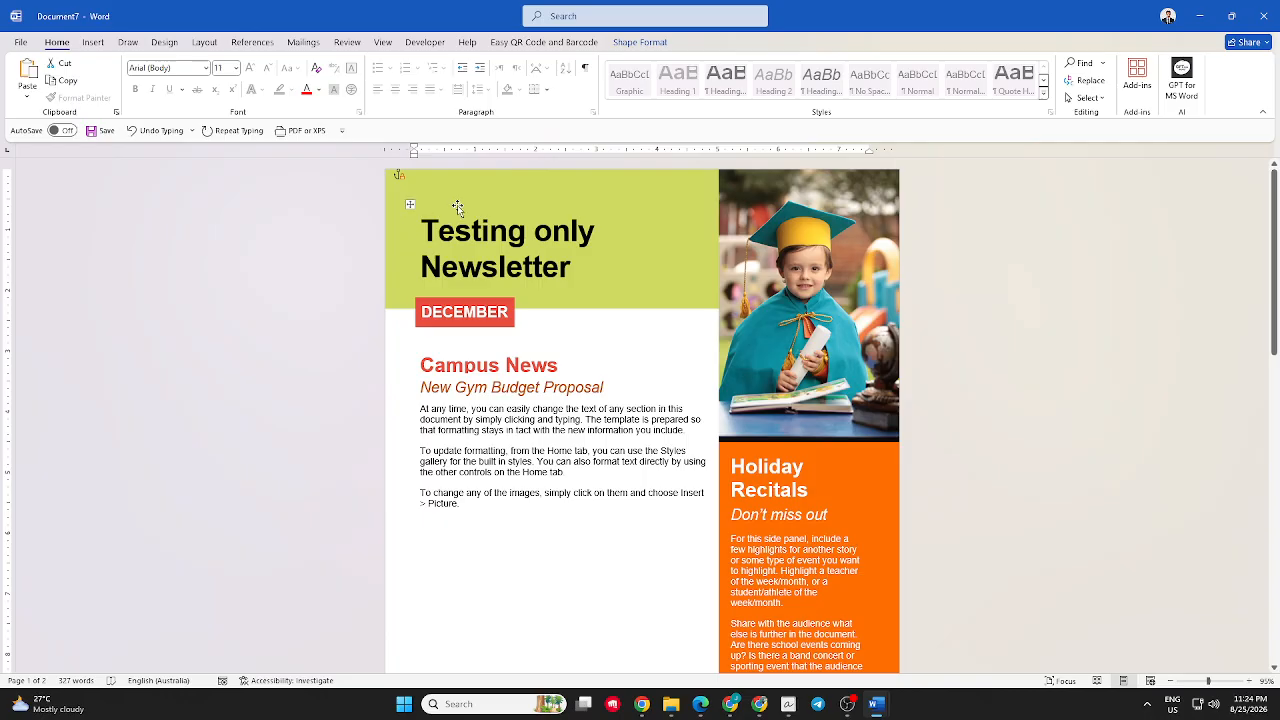
left_click(630, 45)
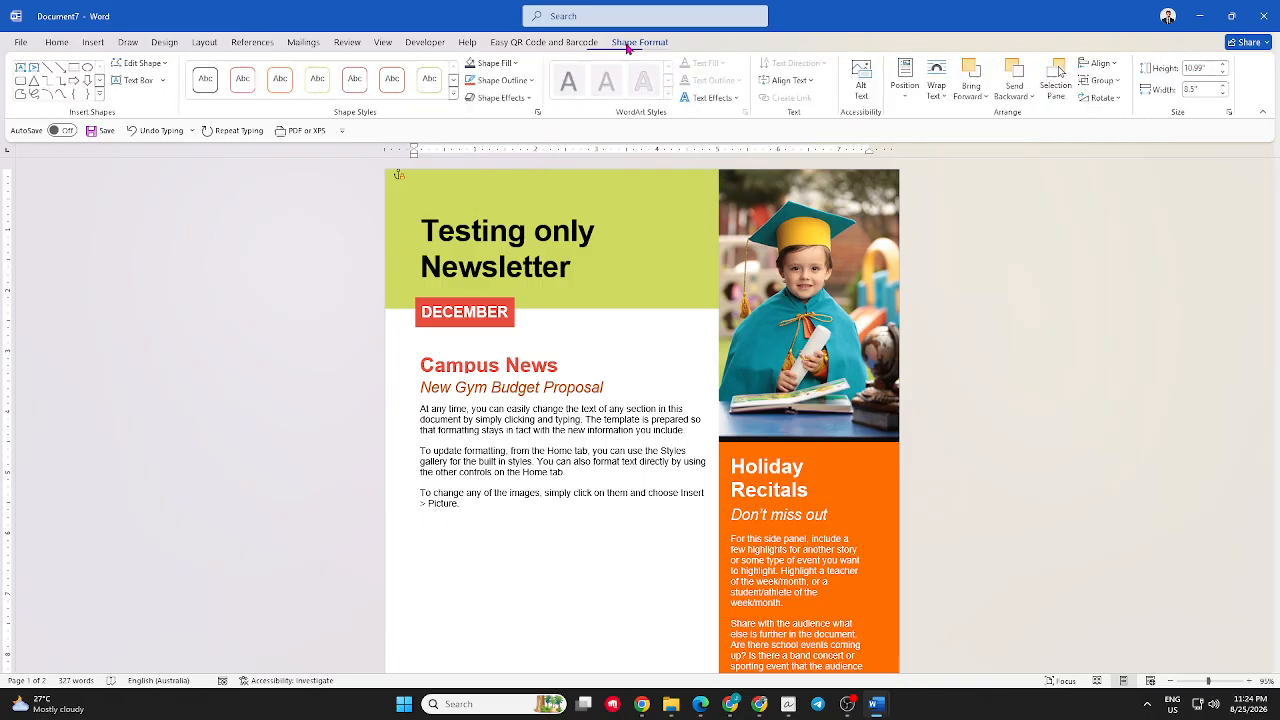
left_click(519, 70)
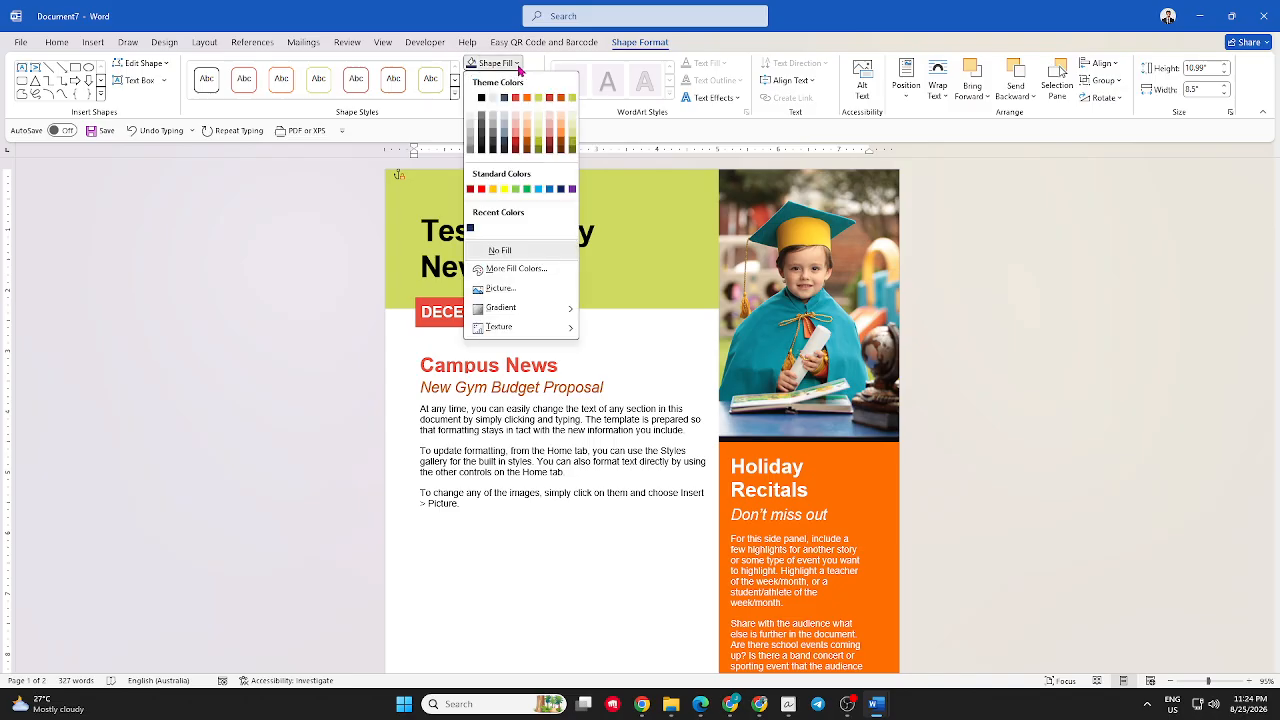
left_click(505, 269)
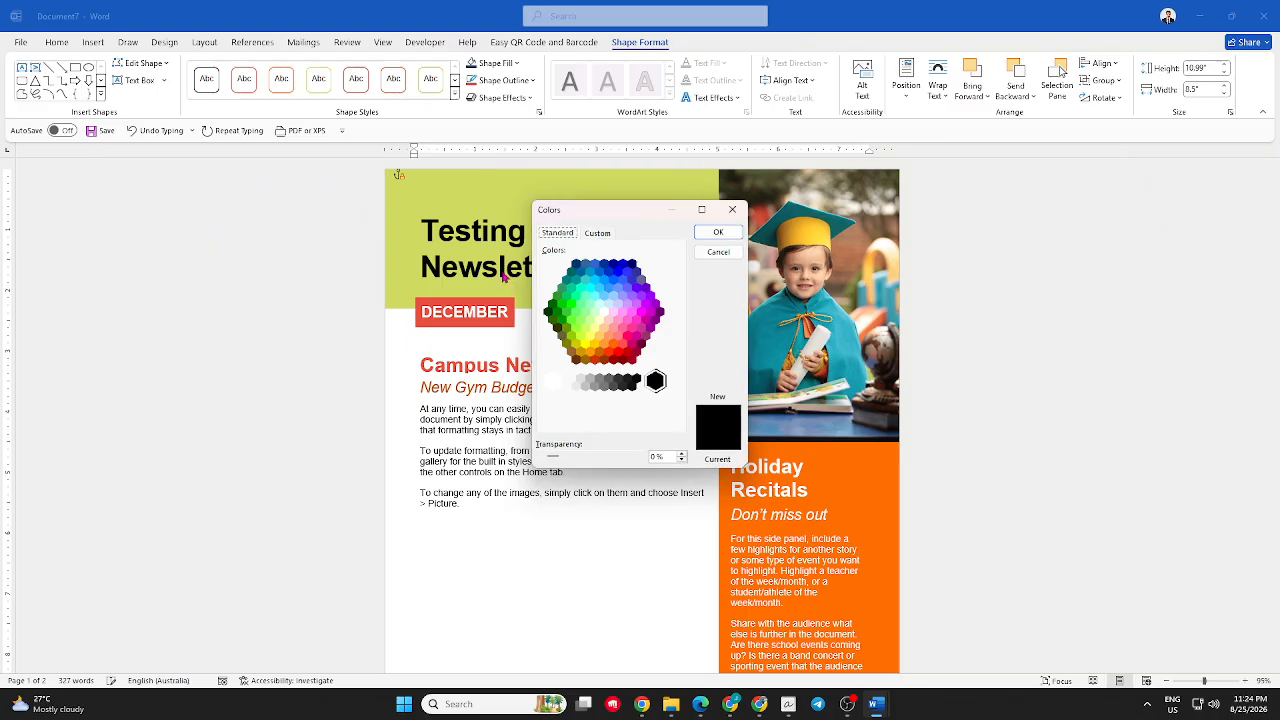
left_click(600, 235)
left_click_drag(623, 421, 601, 421)
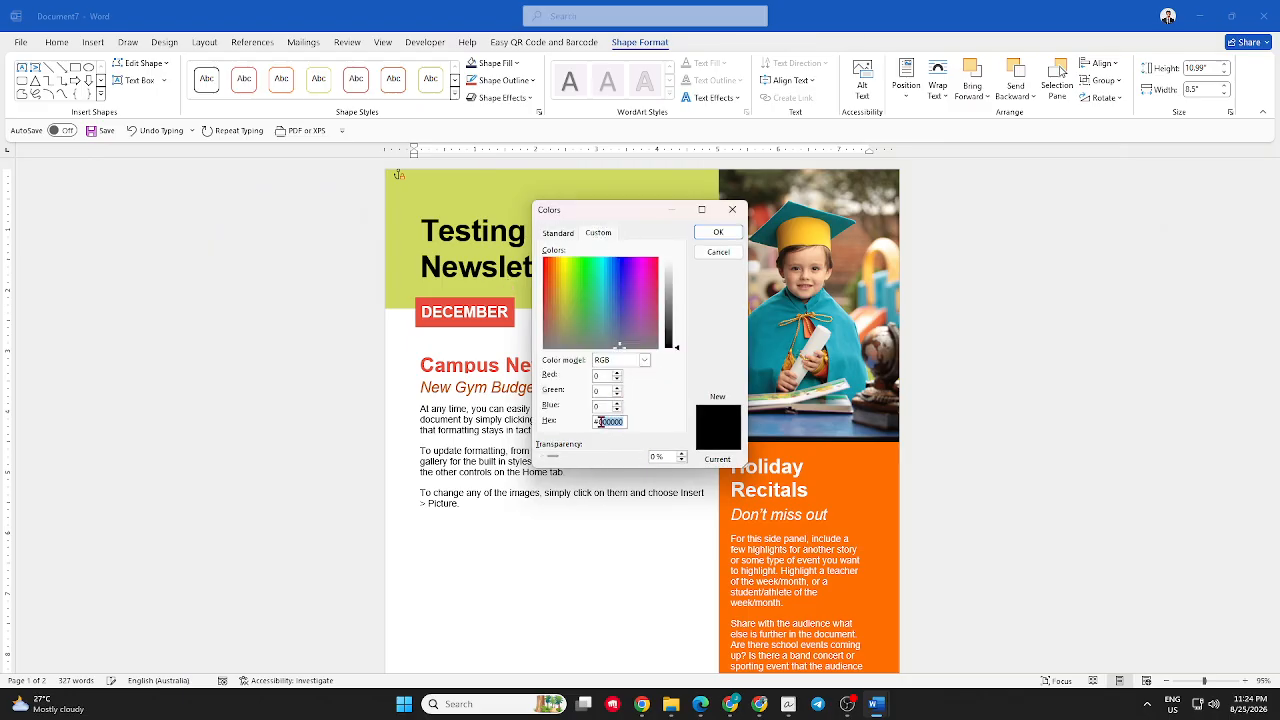
left_click(604, 421)
left_click_drag(603, 421, 630, 421)
type("17365D")
left_click(716, 234)
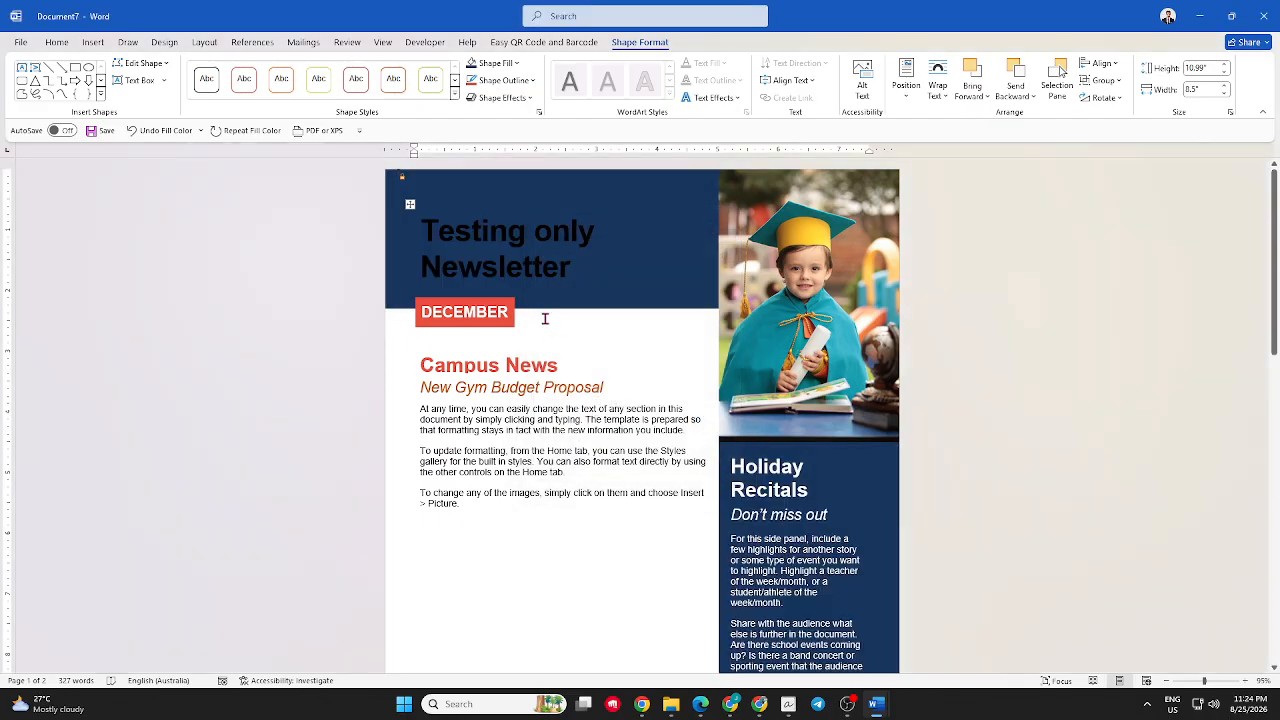
Step: Replace the "DECEMBER" label below the newsletter title with "Sample only"
left_click(463, 373)
left_click(468, 315)
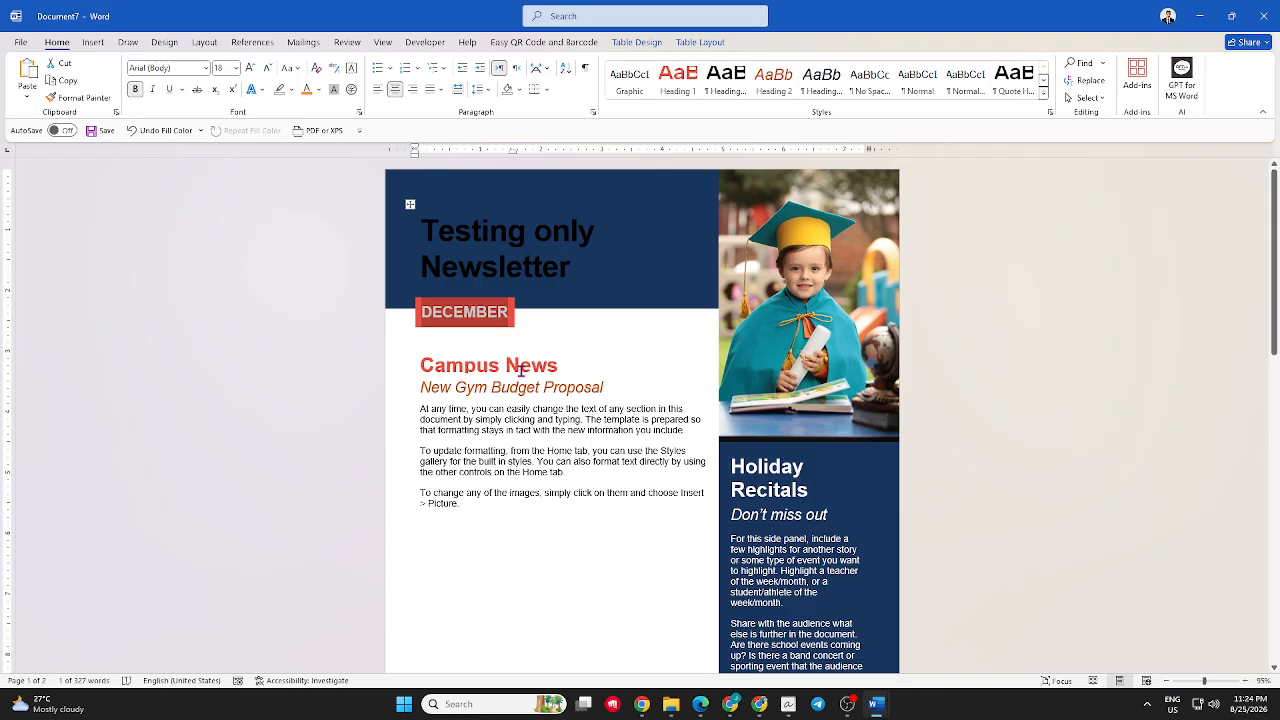
type("Sam")
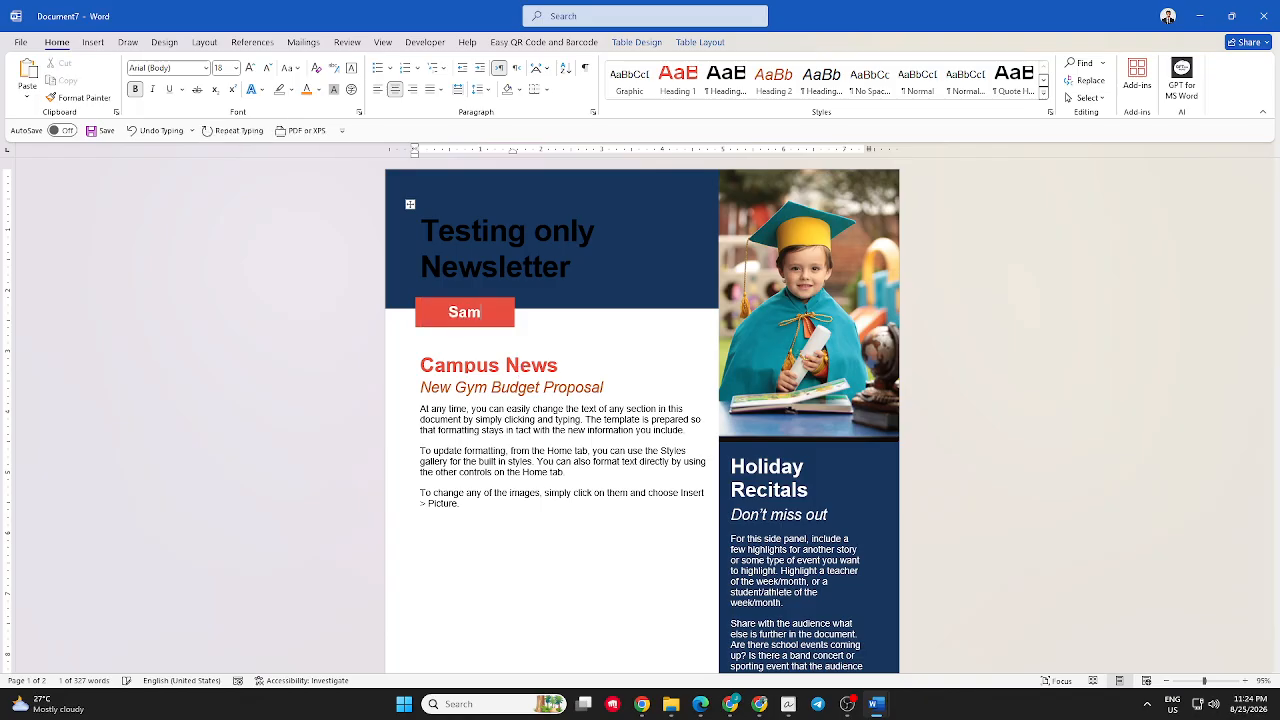
type("ple only")
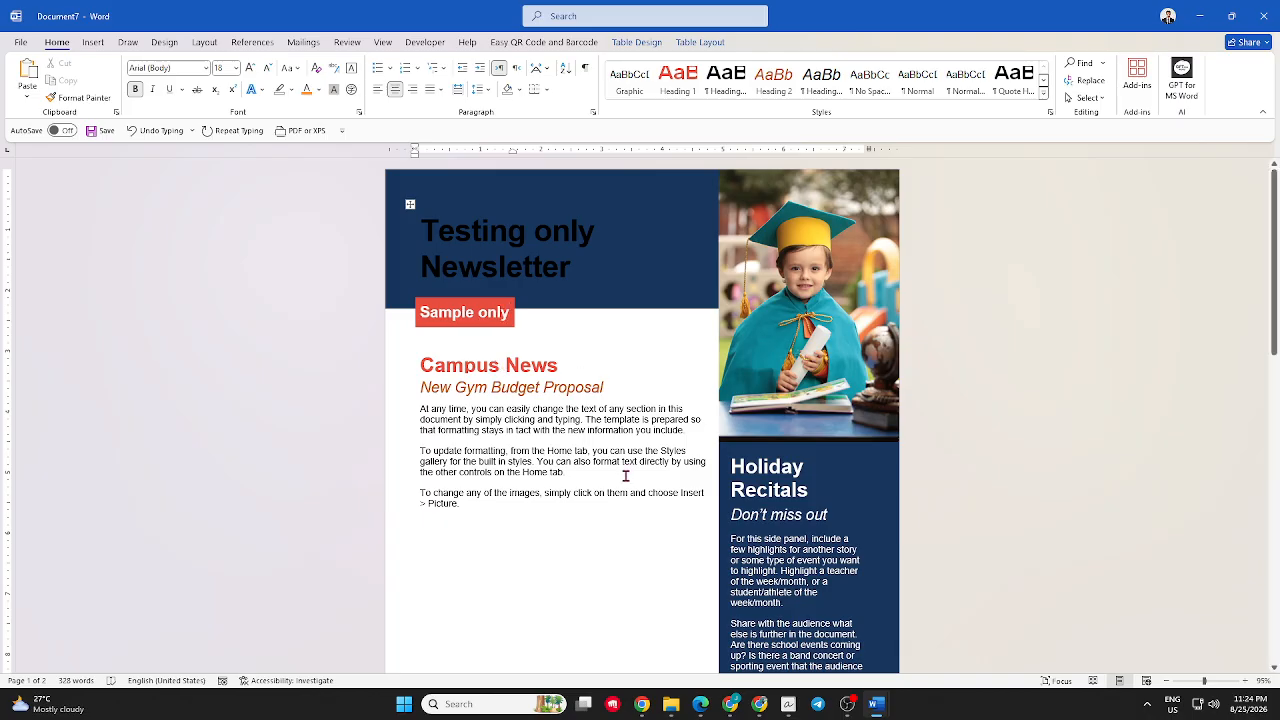
triple_click(847, 481)
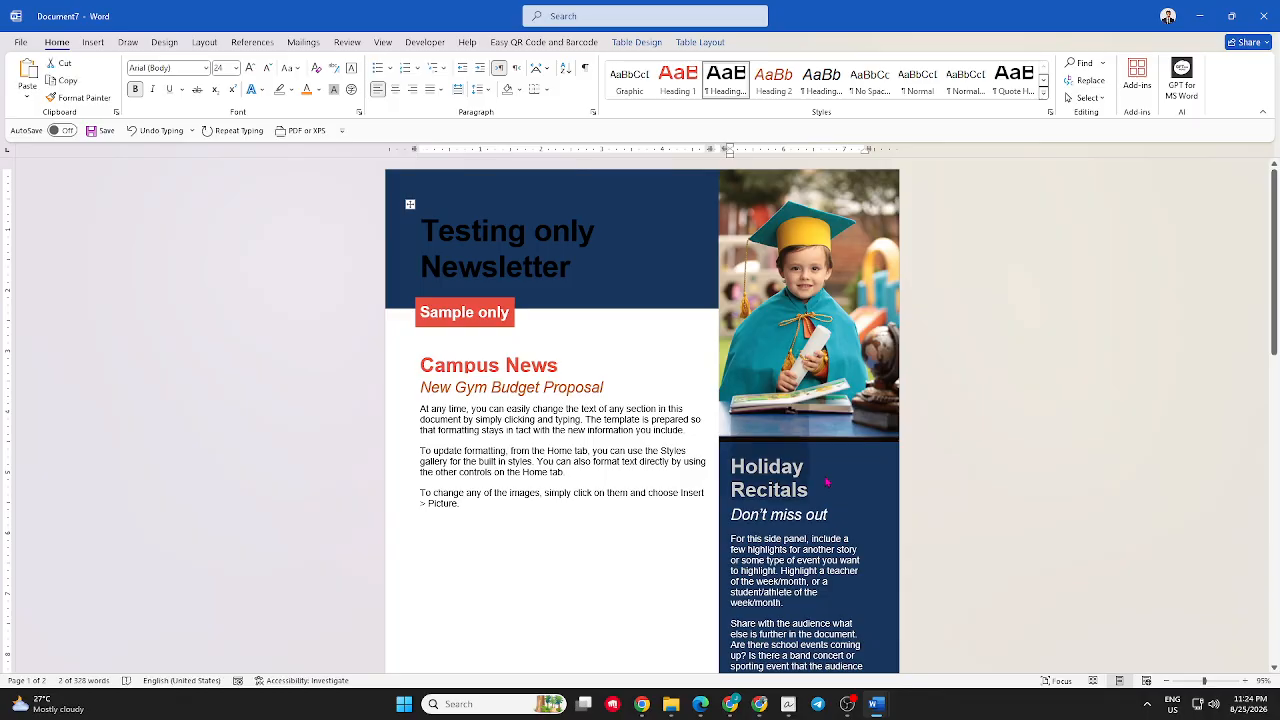
left_click(728, 452)
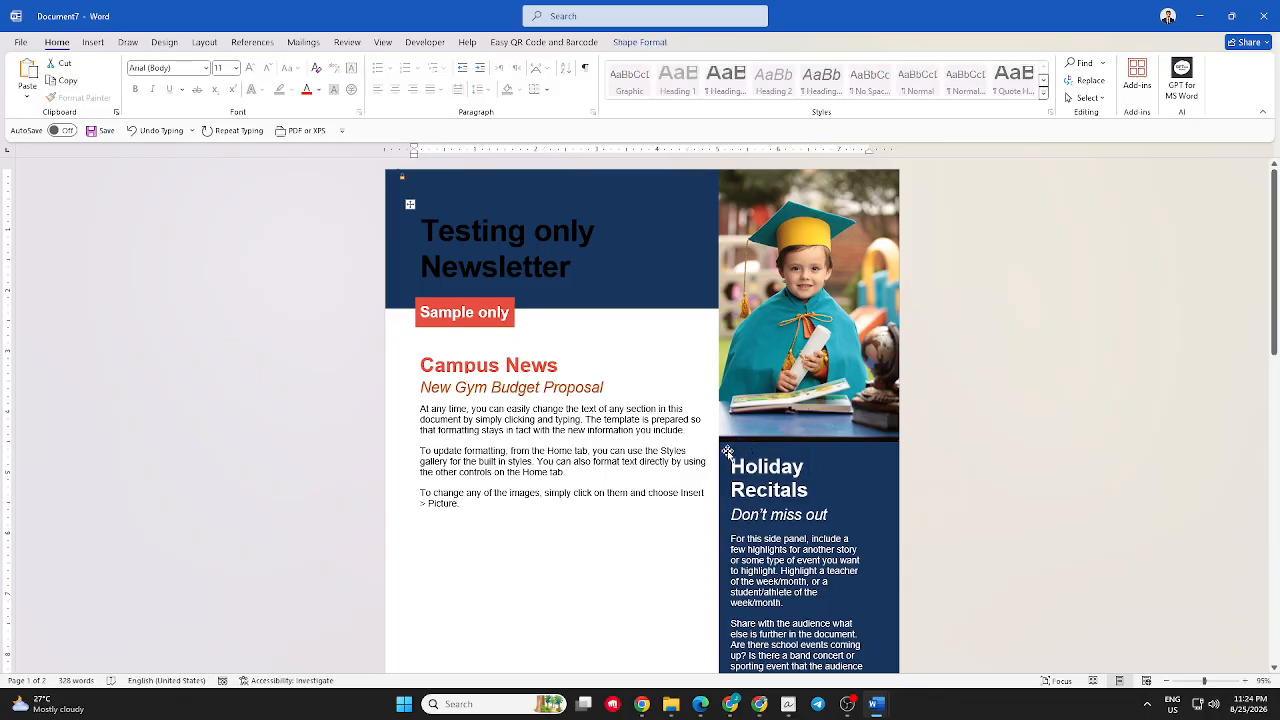
left_click(648, 44)
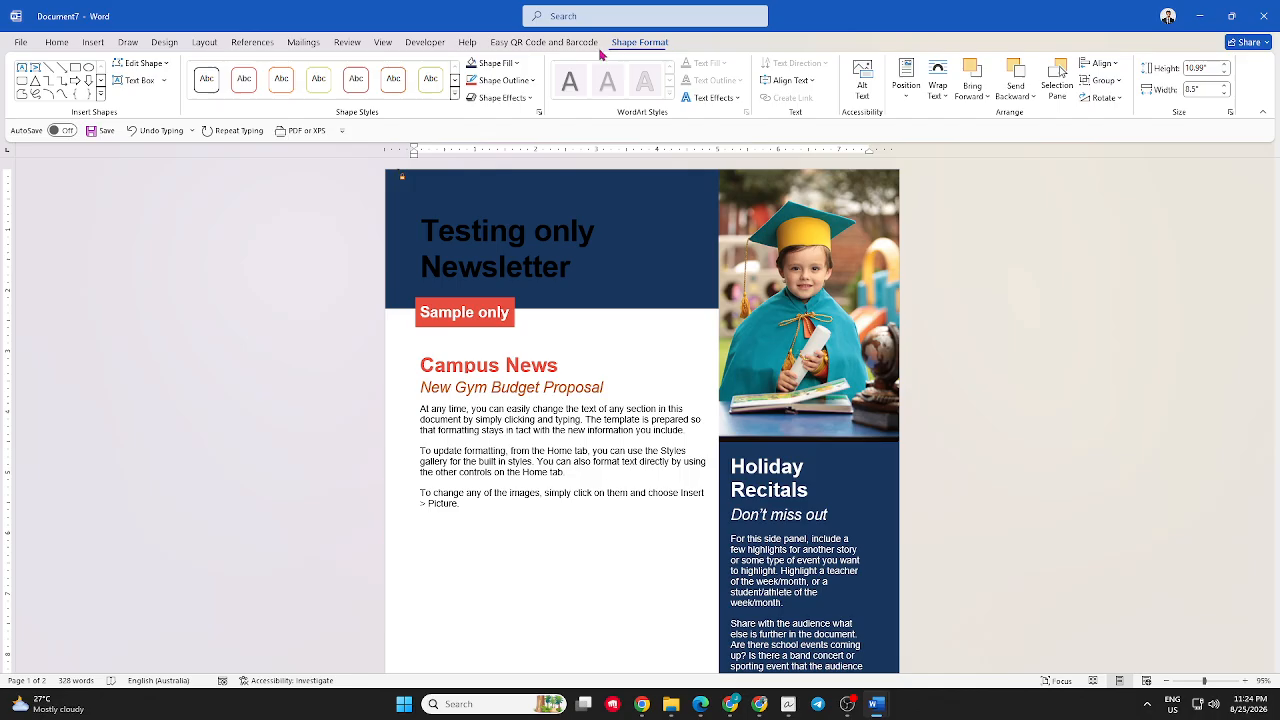
left_click(493, 300)
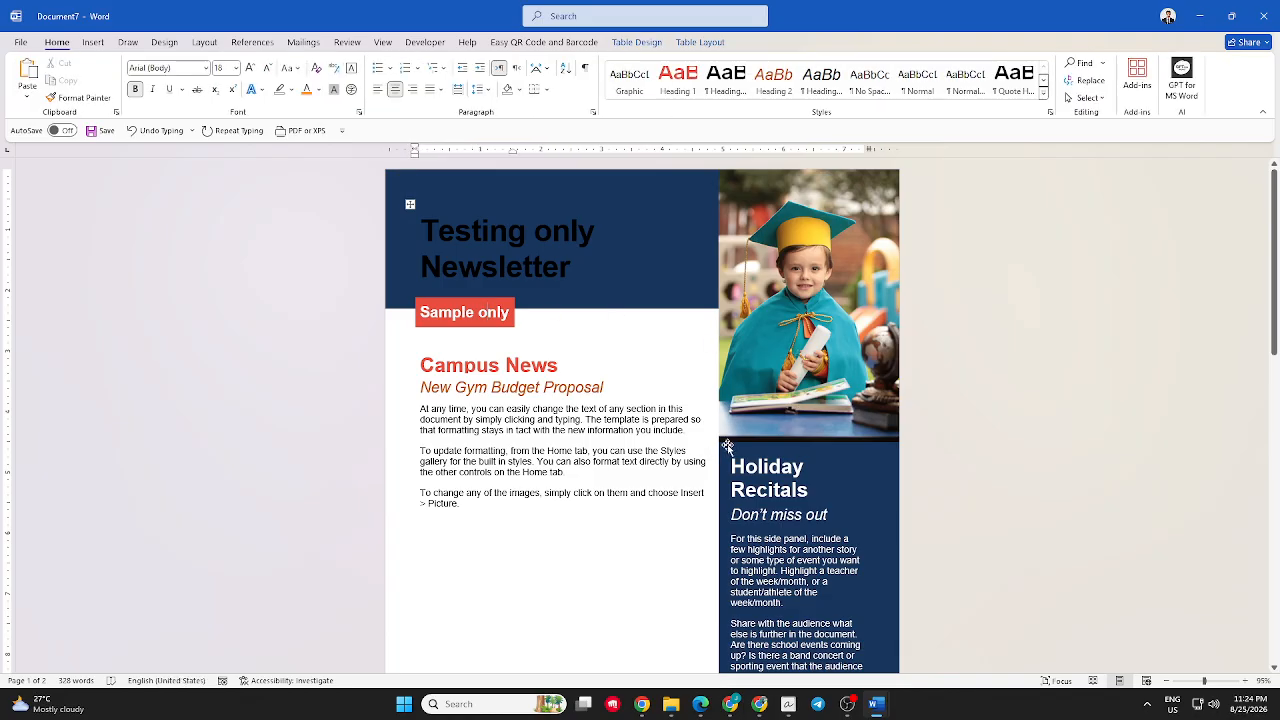
triple_click(642, 360)
left_click(599, 565)
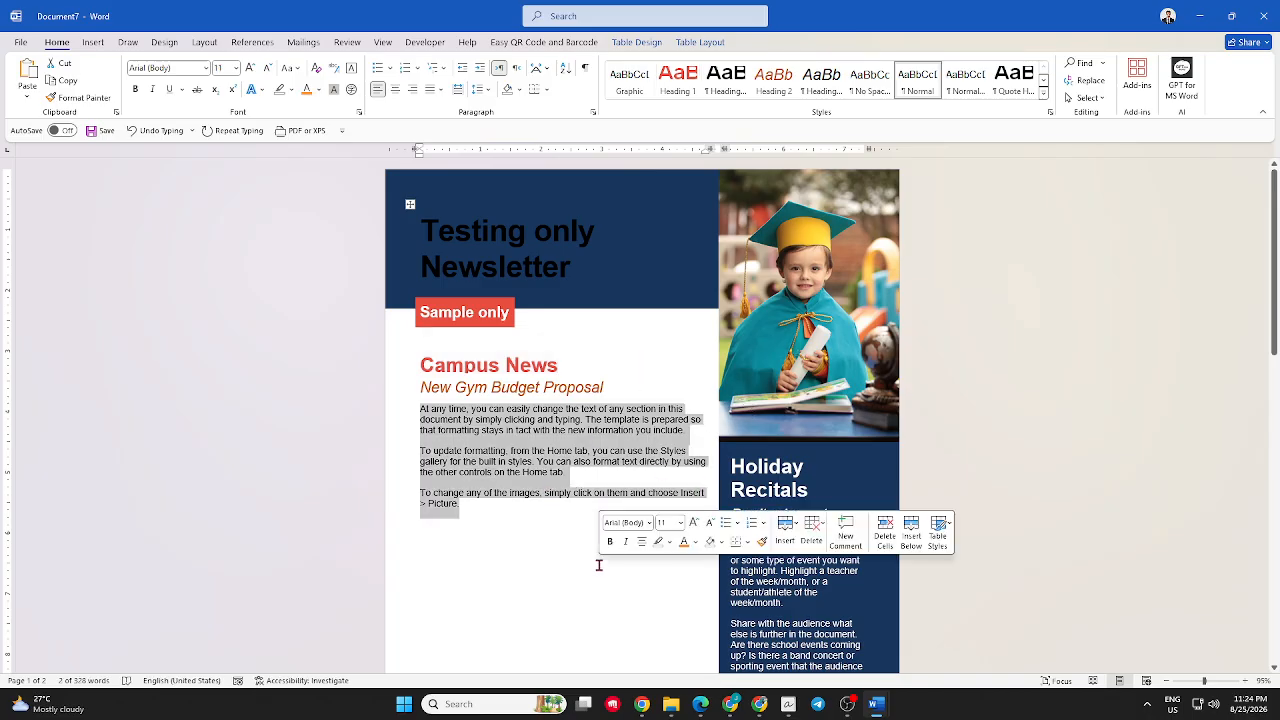
left_click(512, 566)
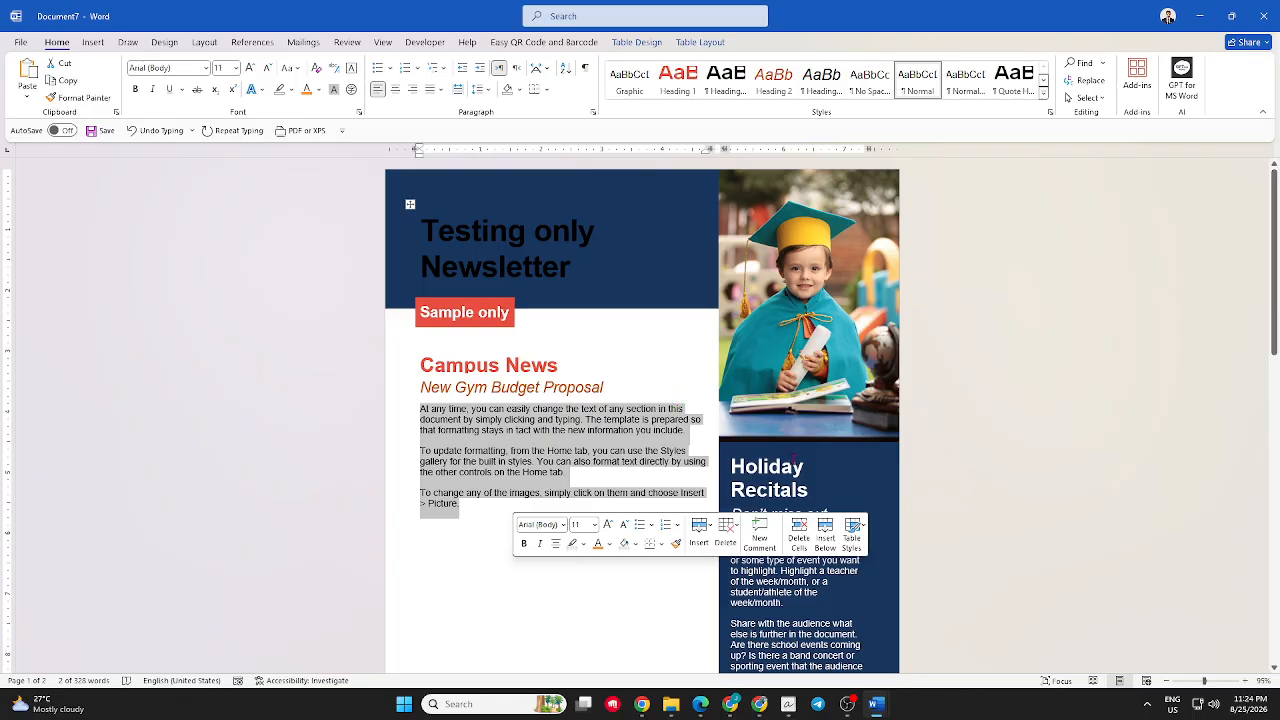
Step: Change the fill of the header and side panel shapes to the standard light blue
left_click(737, 452)
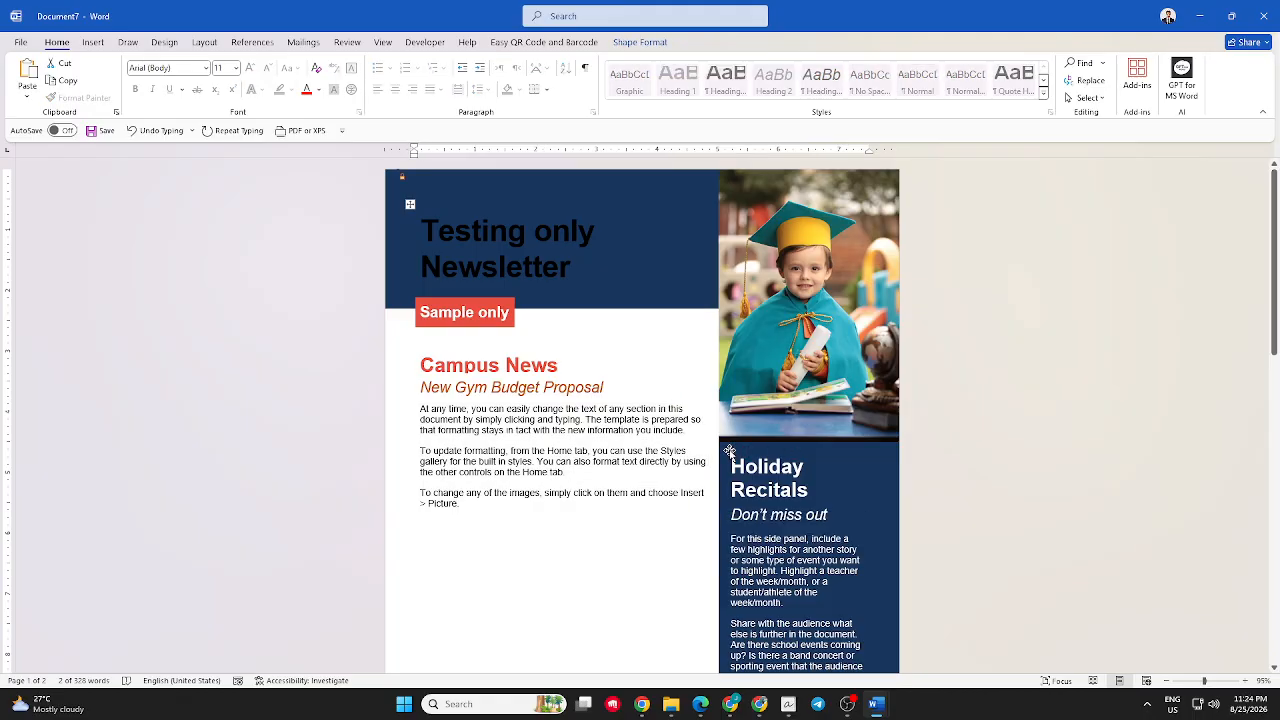
left_click(640, 42)
left_click(516, 63)
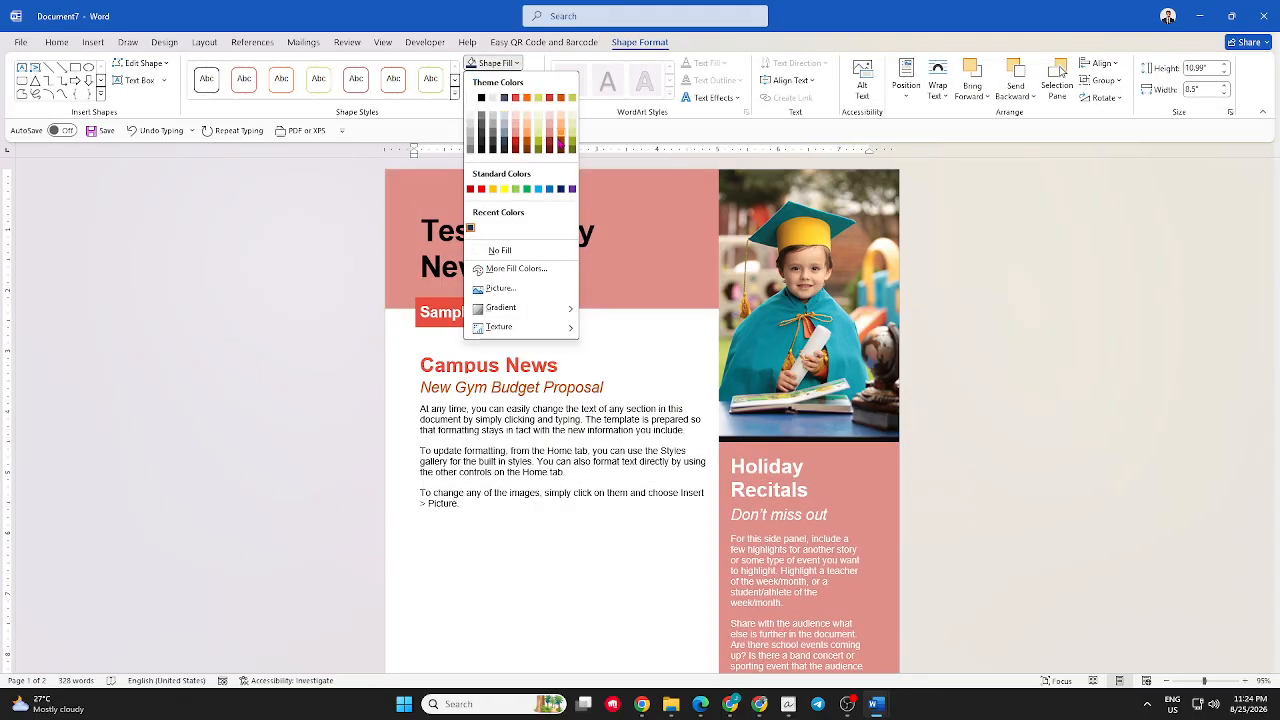
left_click(542, 190)
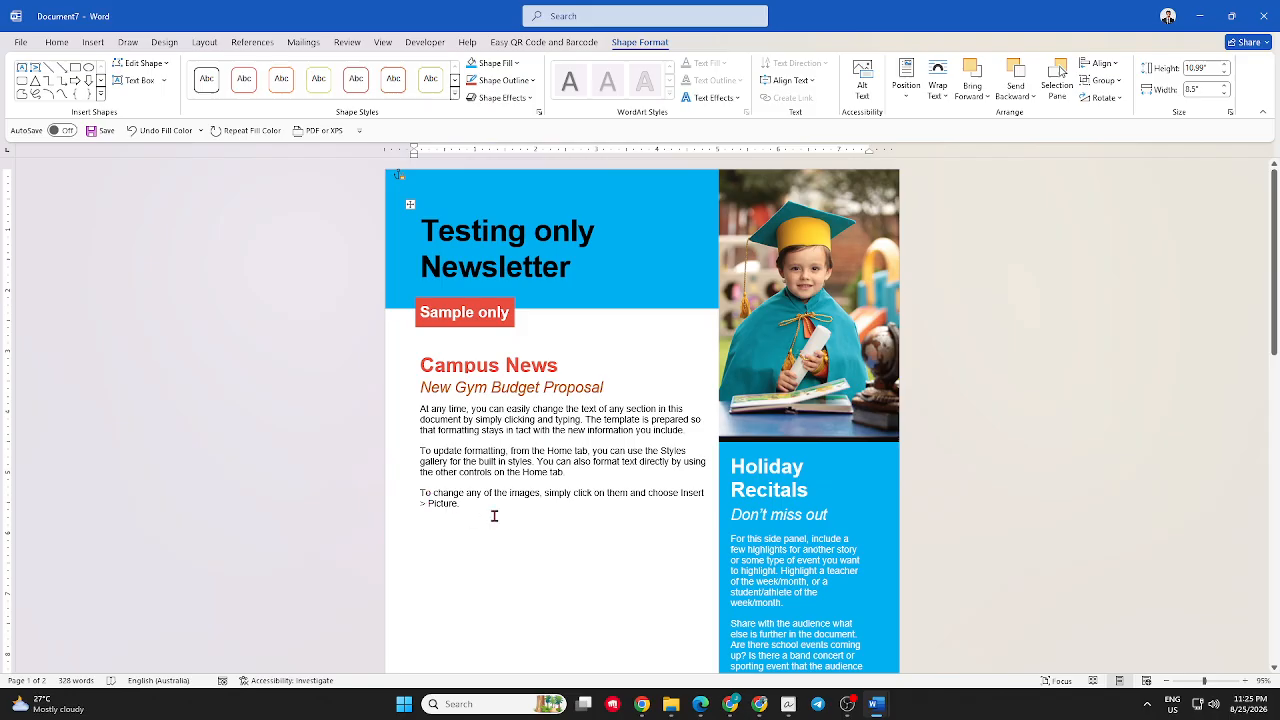
left_click(562, 565)
Step: Replace the photo of the child in the graduation gown with the file "images" from this device's Pictures folder
left_click(827, 316)
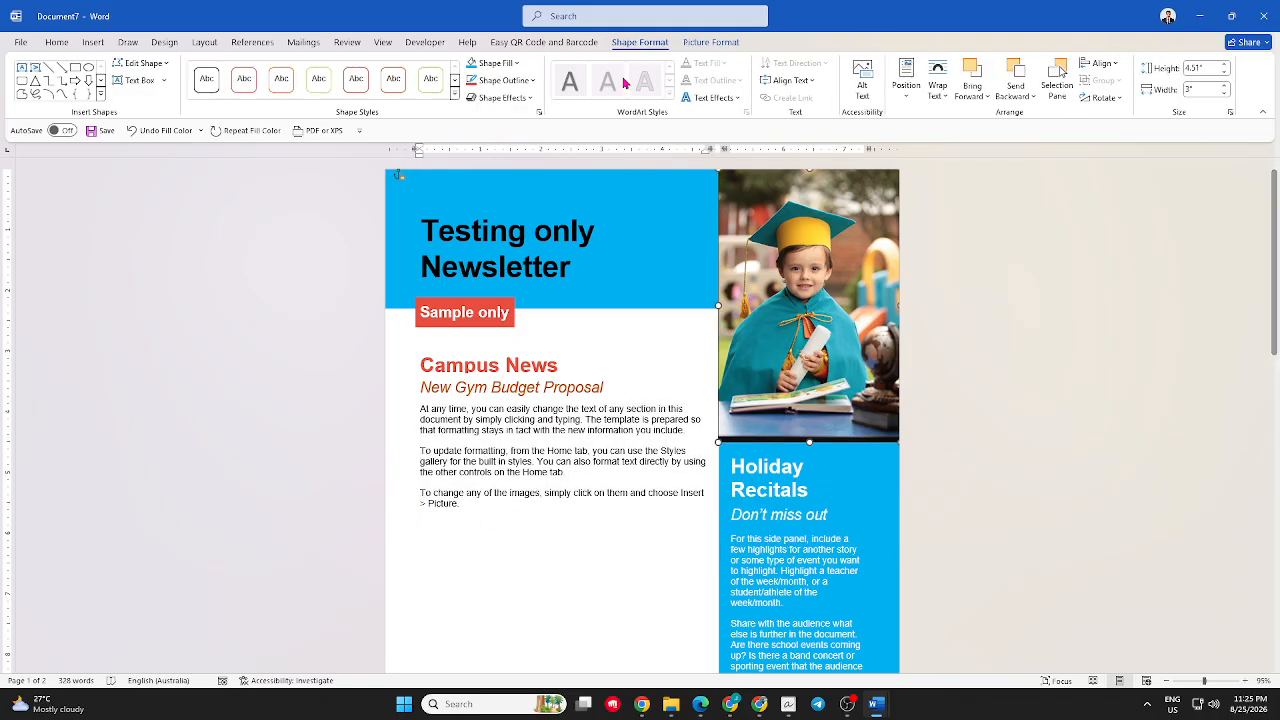
left_click(708, 42)
left_click(293, 81)
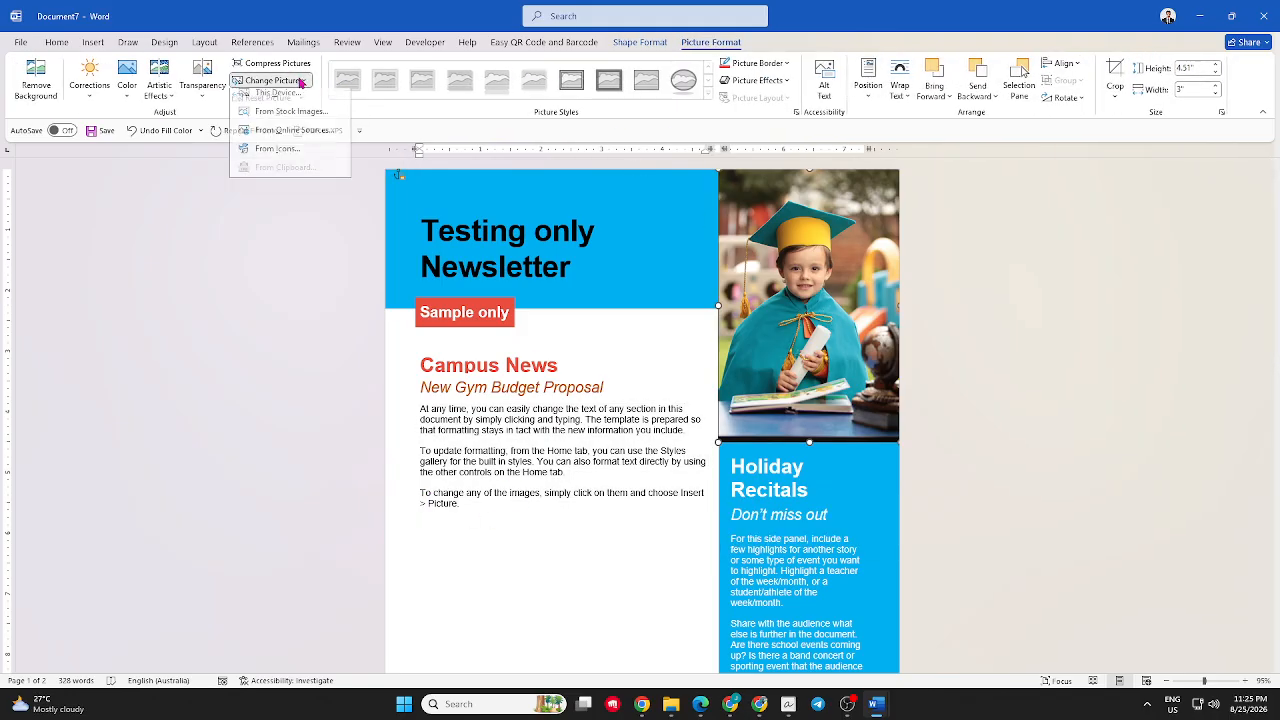
left_click(282, 99)
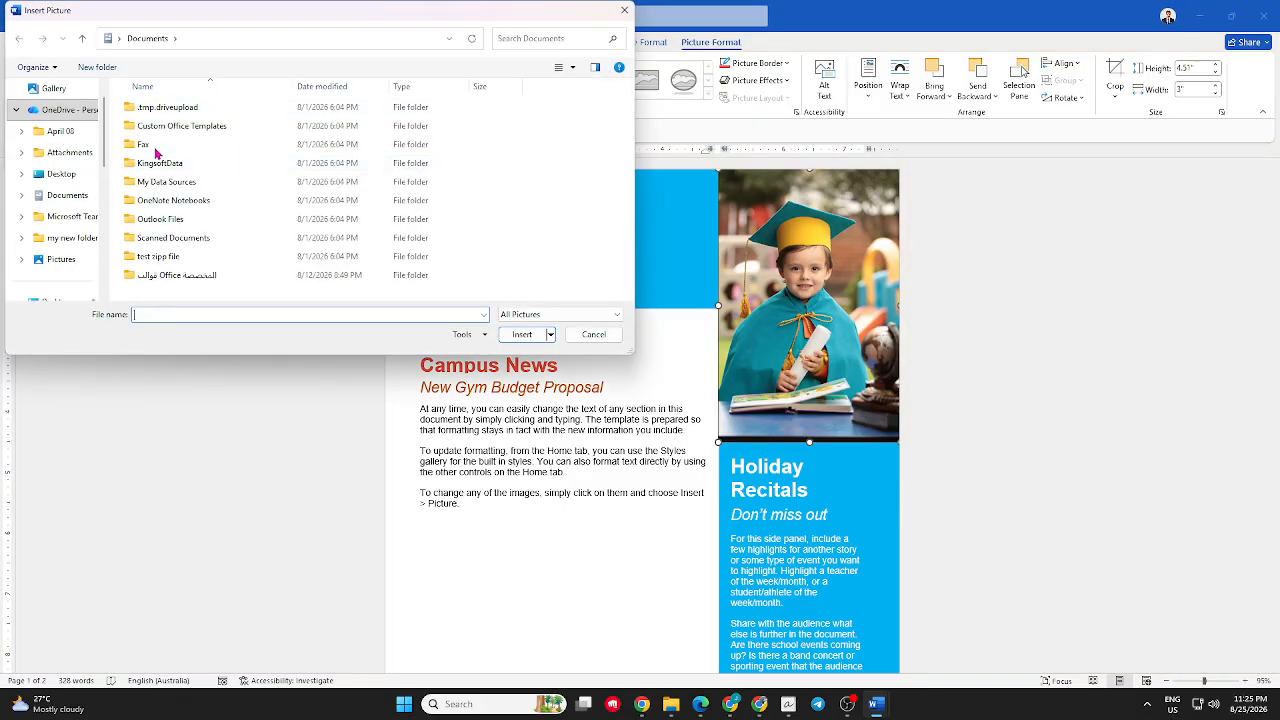
left_click(60, 259)
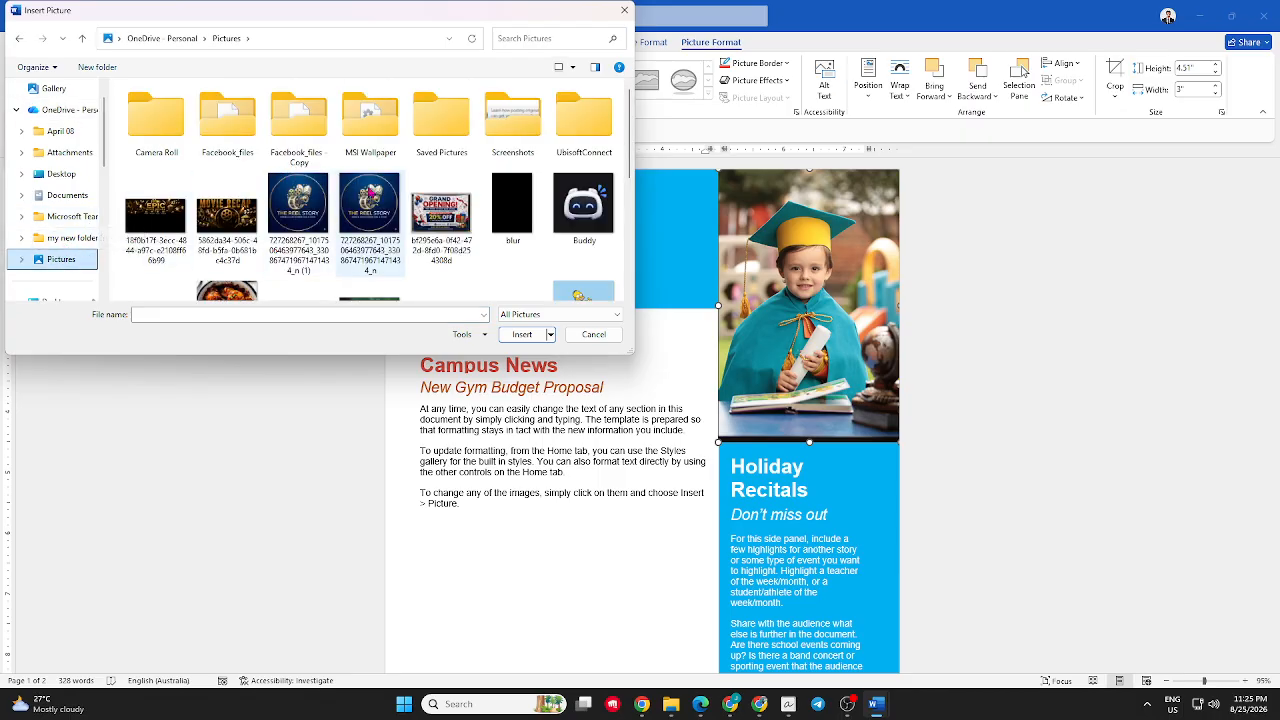
scroll(309, 233, "down", 2)
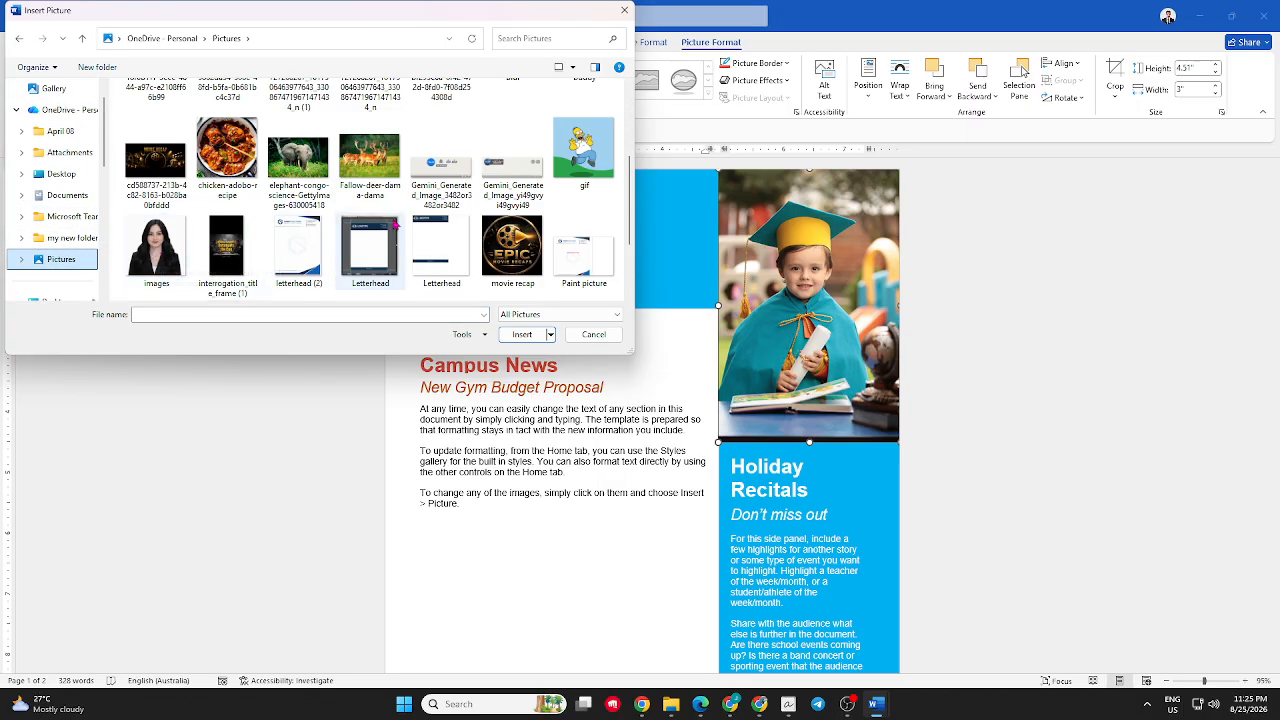
scroll(370, 245, "down", 1)
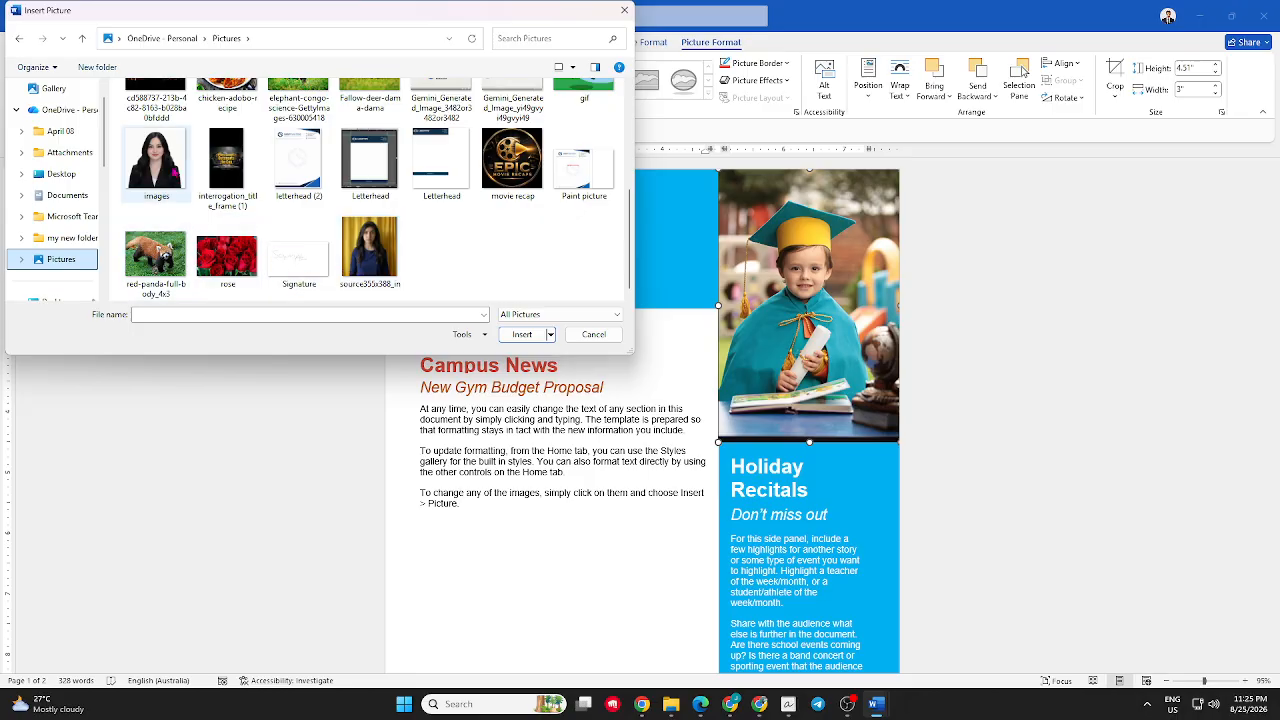
left_click(155, 160)
left_click(528, 334)
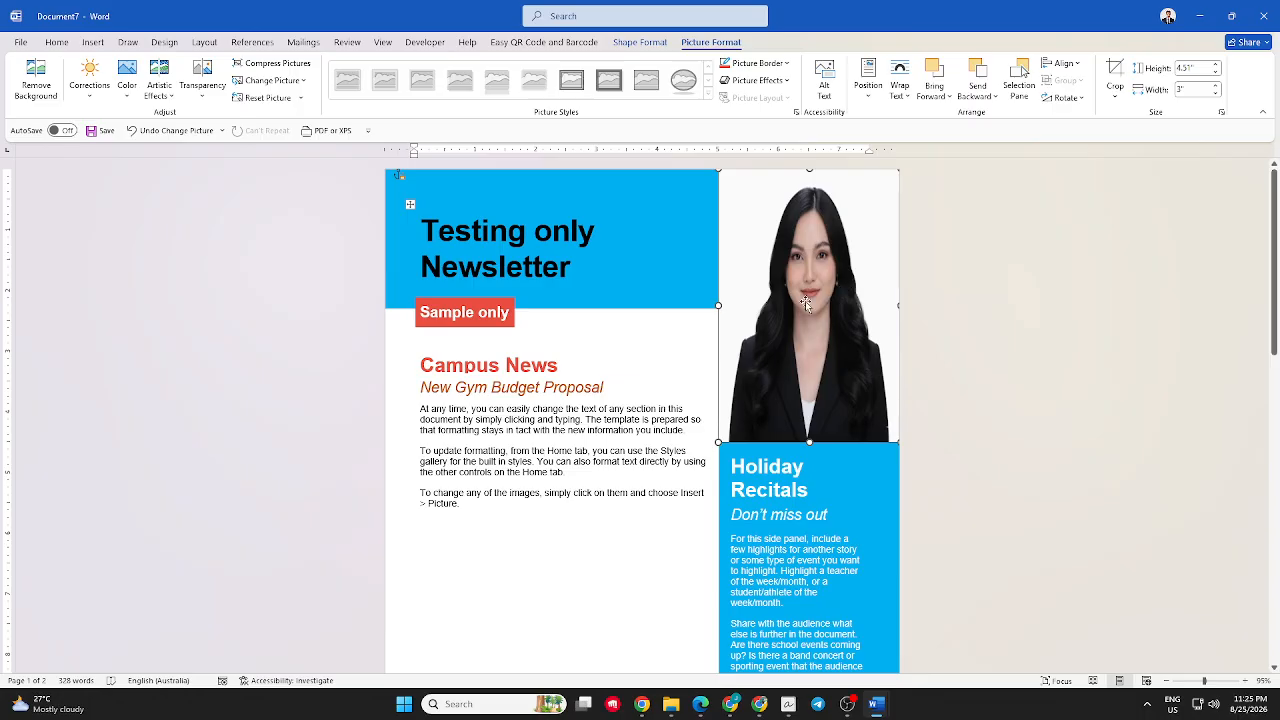
Step: Replace the portrait photo above the side panel with the file "source355x388_in" from this device's Pictures folder
left_click(264, 82)
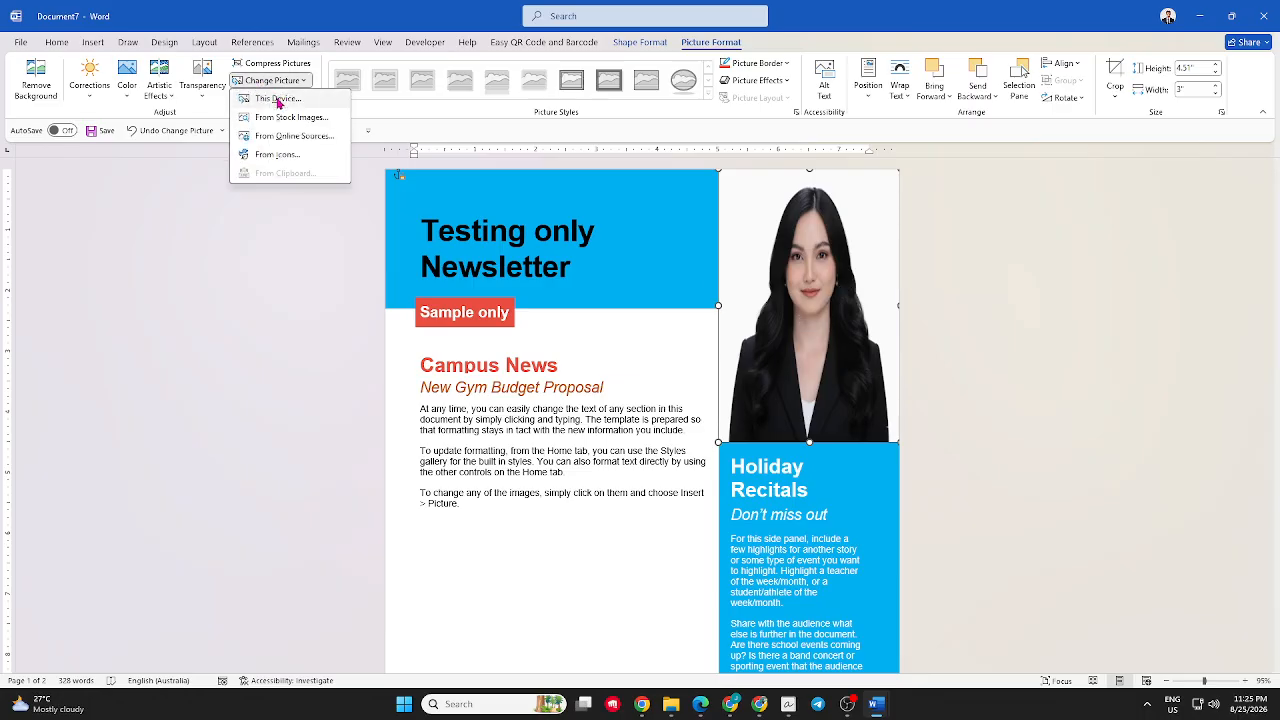
left_click(278, 98)
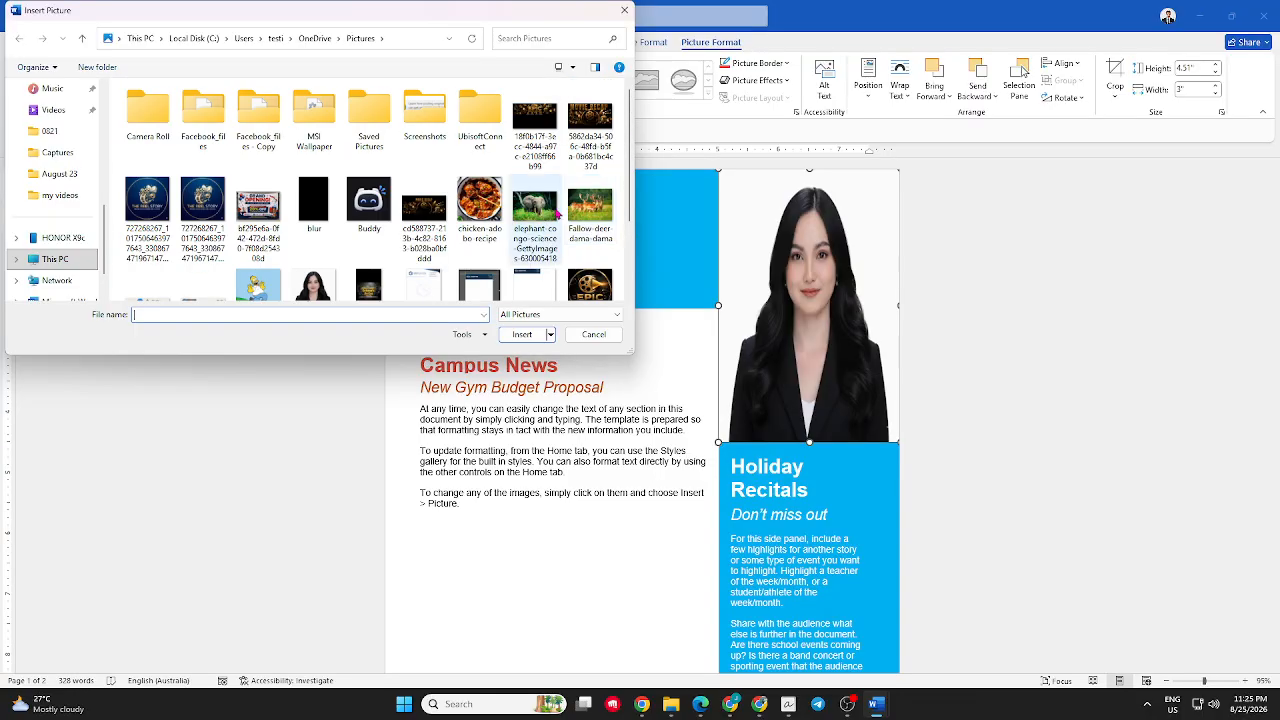
scroll(449, 257, "down", 2)
left_click(369, 258)
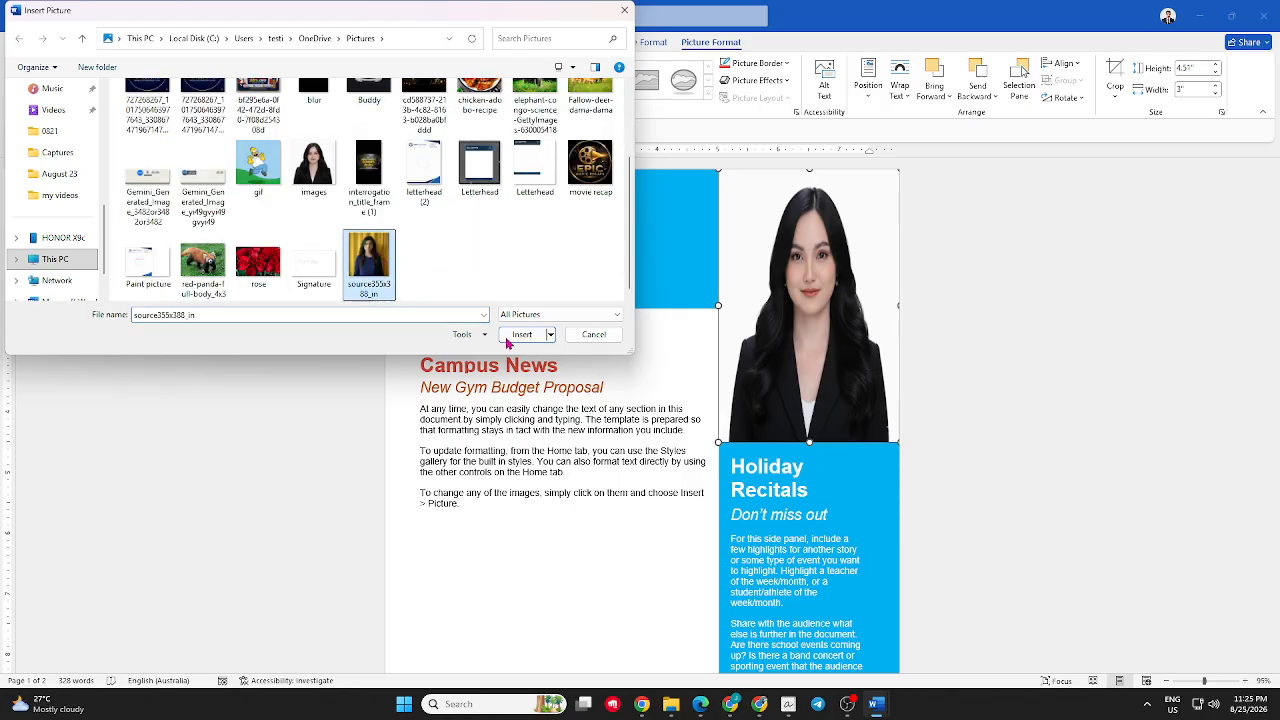
left_click(522, 334)
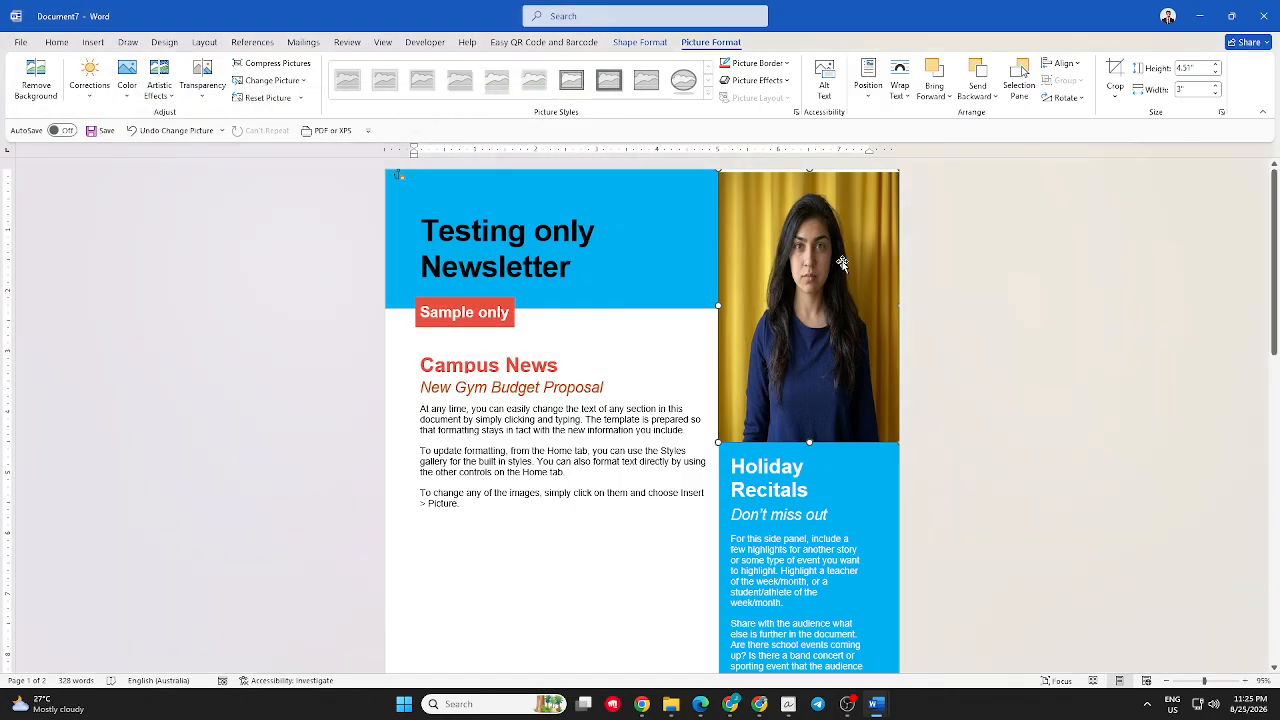
Step: Look over the newsletter's first page, from the title header down to the quote box
left_click(524, 558)
left_click(531, 262)
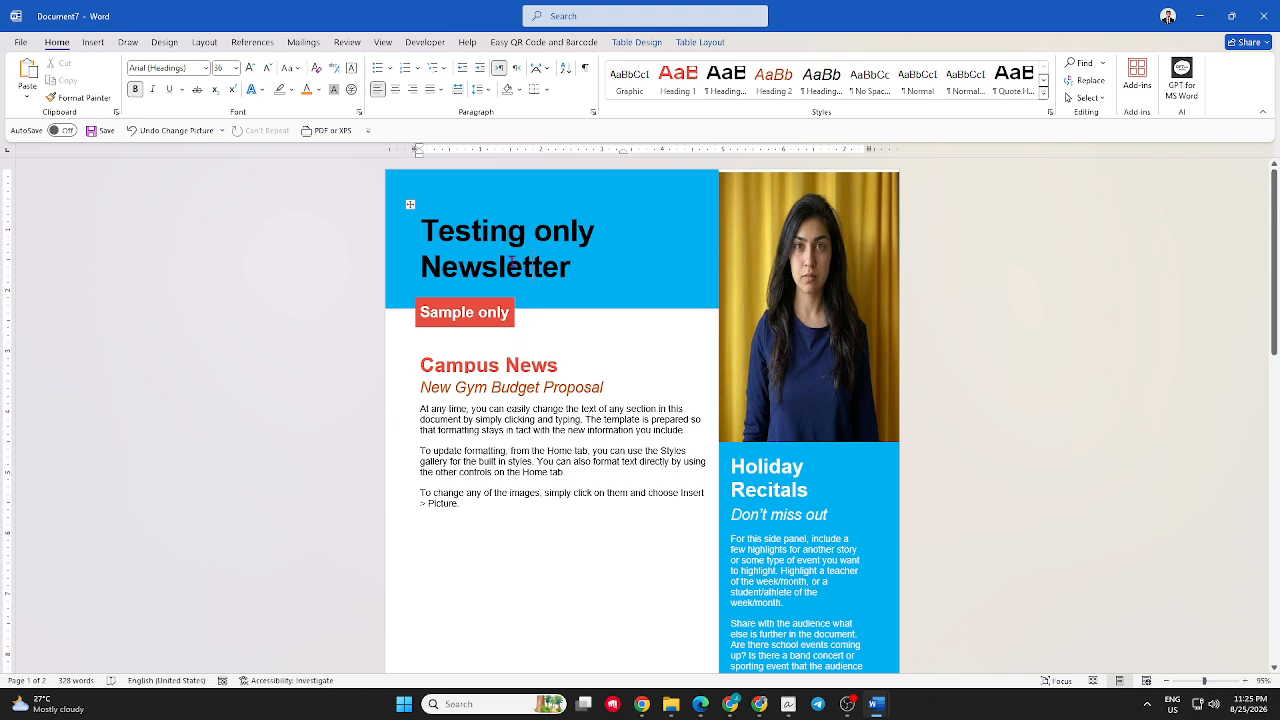
left_click(402, 231)
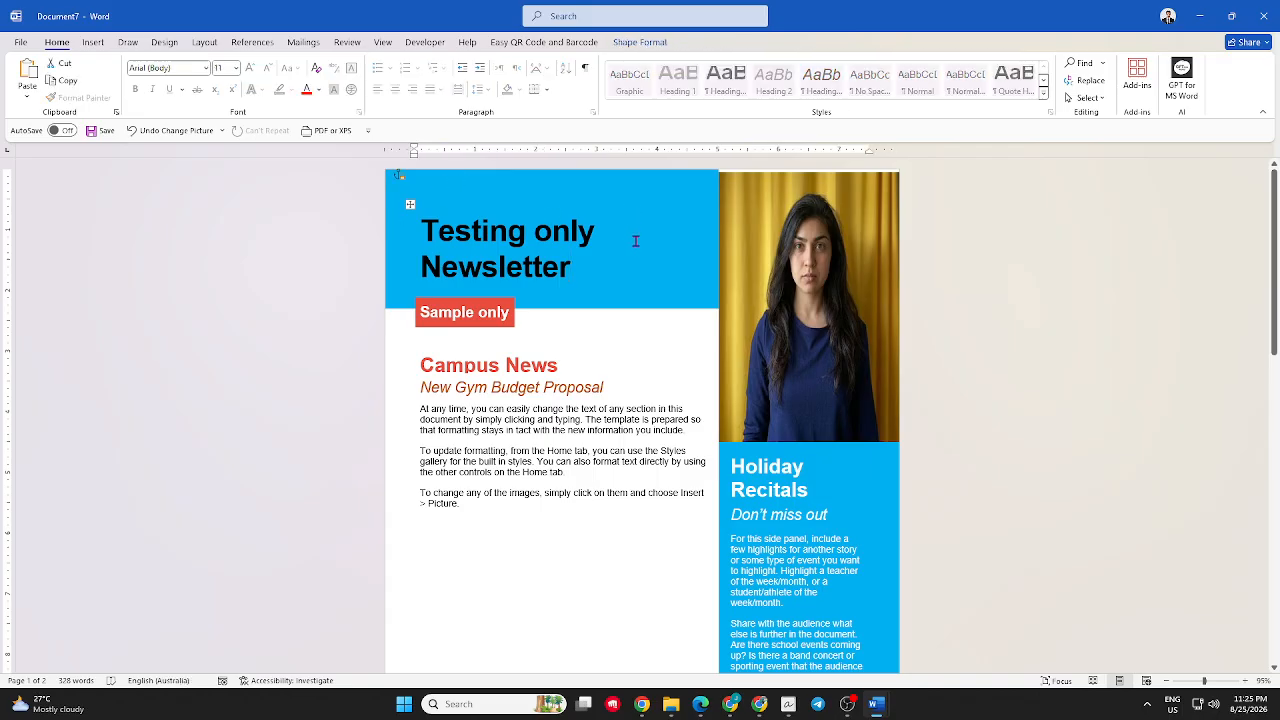
scroll(633, 242, "down", 1)
scroll(631, 243, "up", 1)
scroll(410, 248, "down", 3)
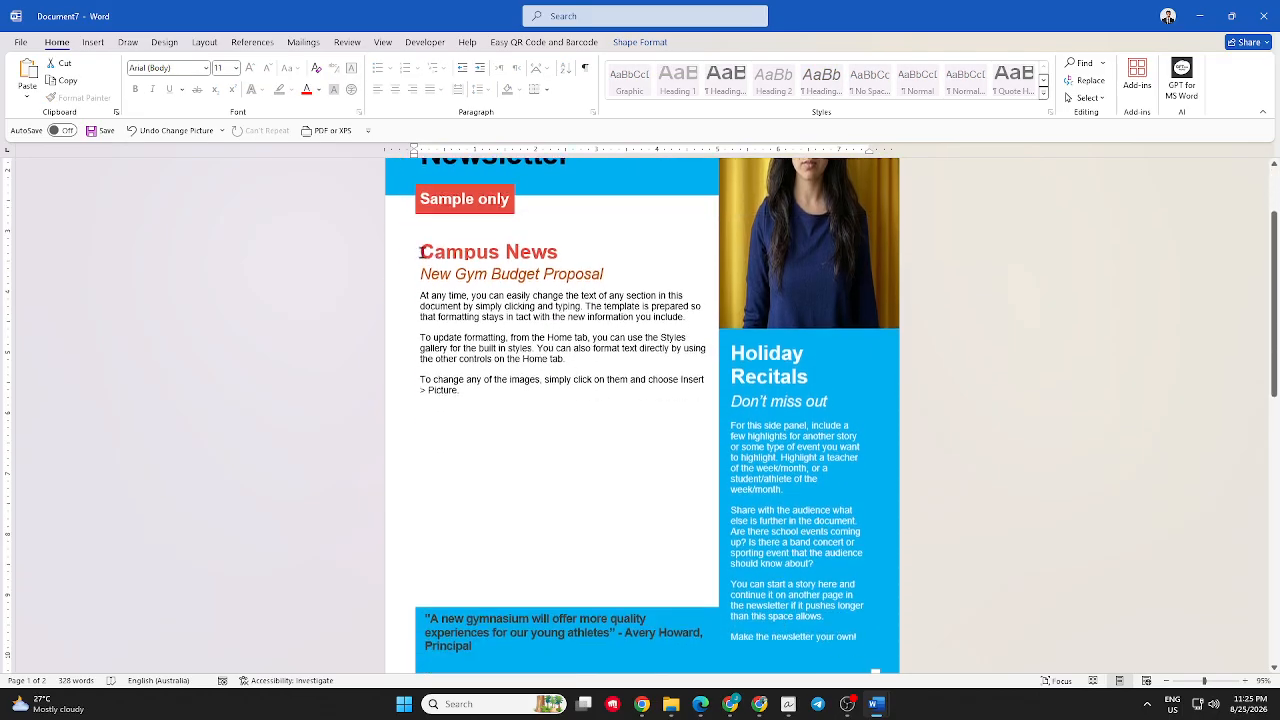
scroll(514, 394, "down", 5)
scroll(571, 491, "up", 7)
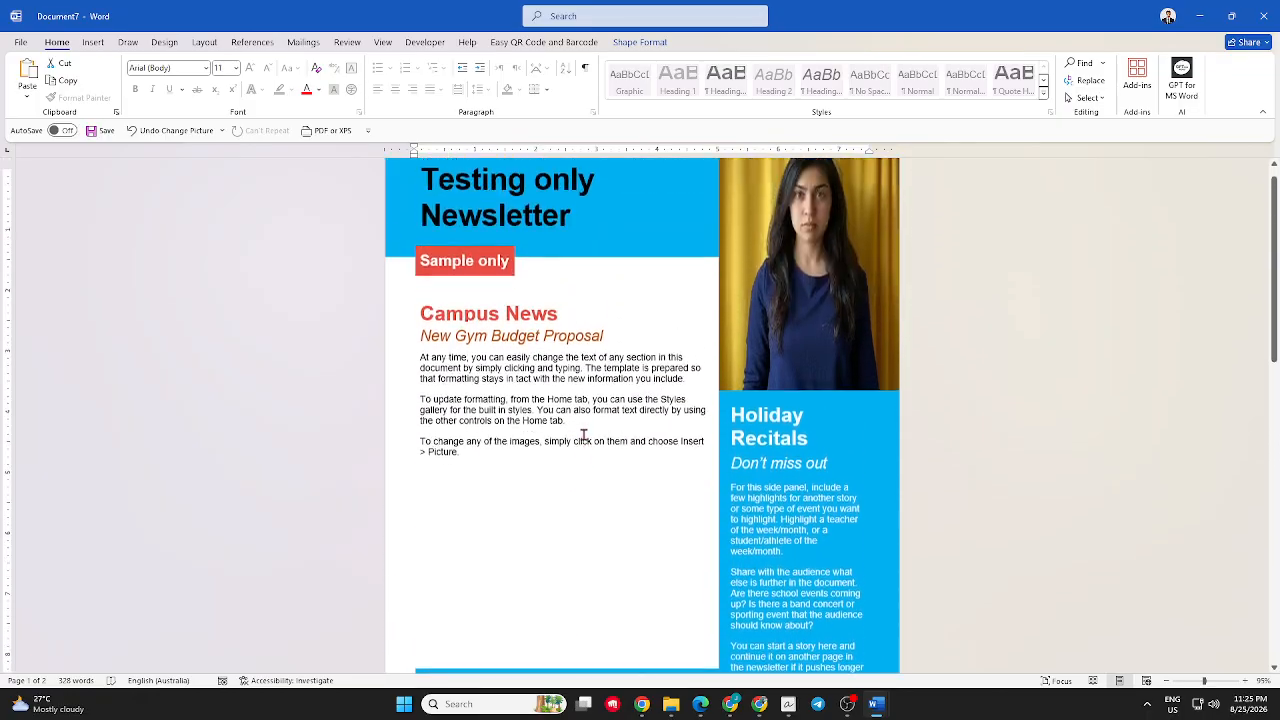
scroll(583, 436, "up", 1)
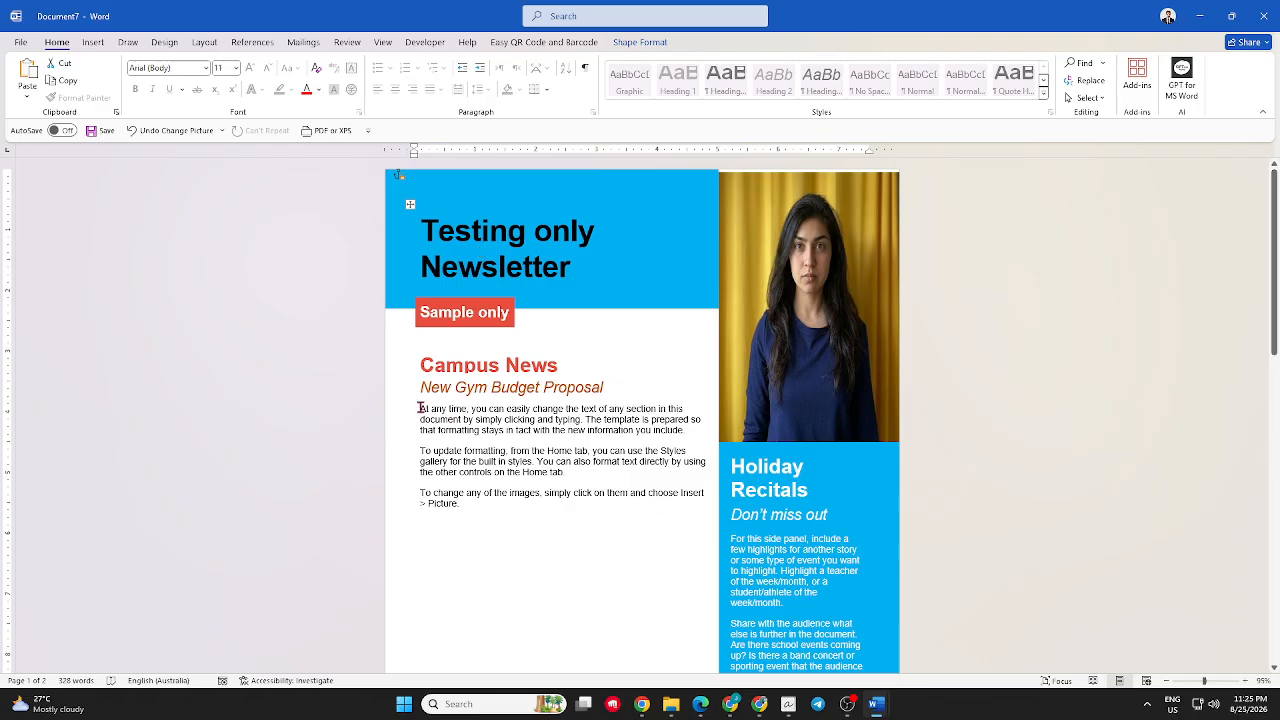
Step: Highlight the title, Campus News heading, subheading and body text to examine the editable sections, and check the quote box area
left_click_drag(421, 409, 620, 490)
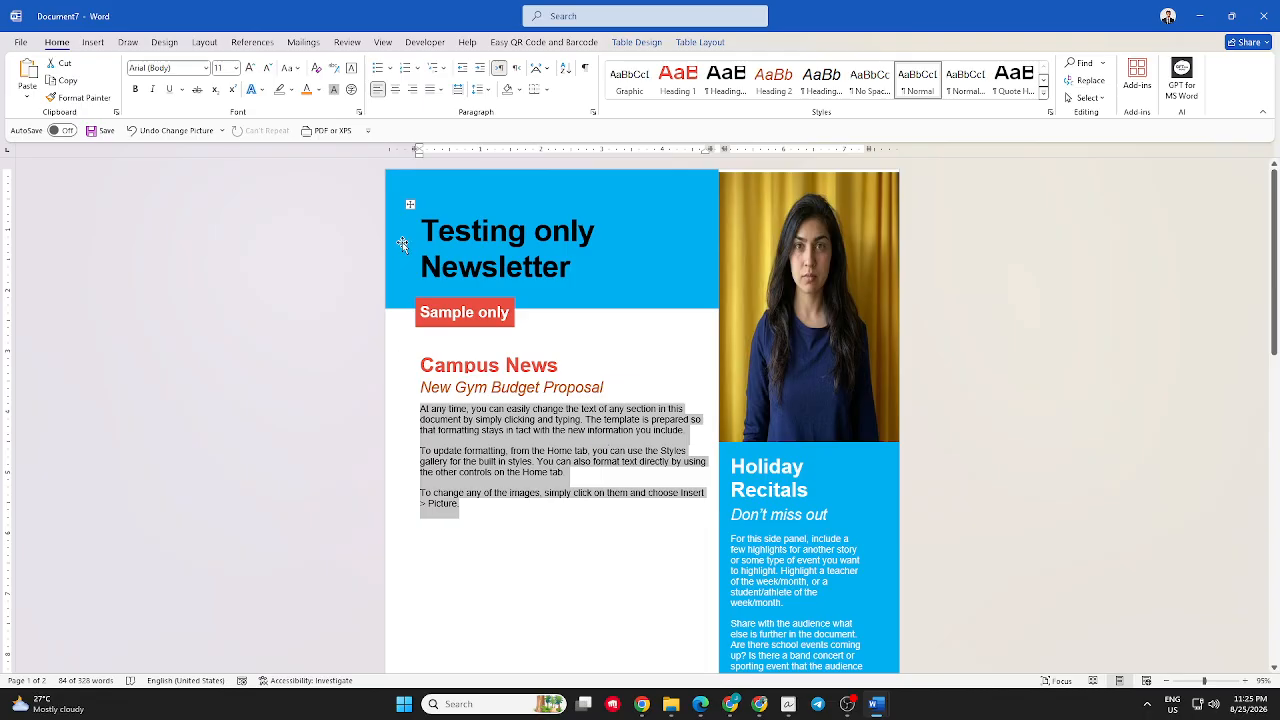
mouse_move(571, 532)
triple_click(617, 362)
triple_click(619, 389)
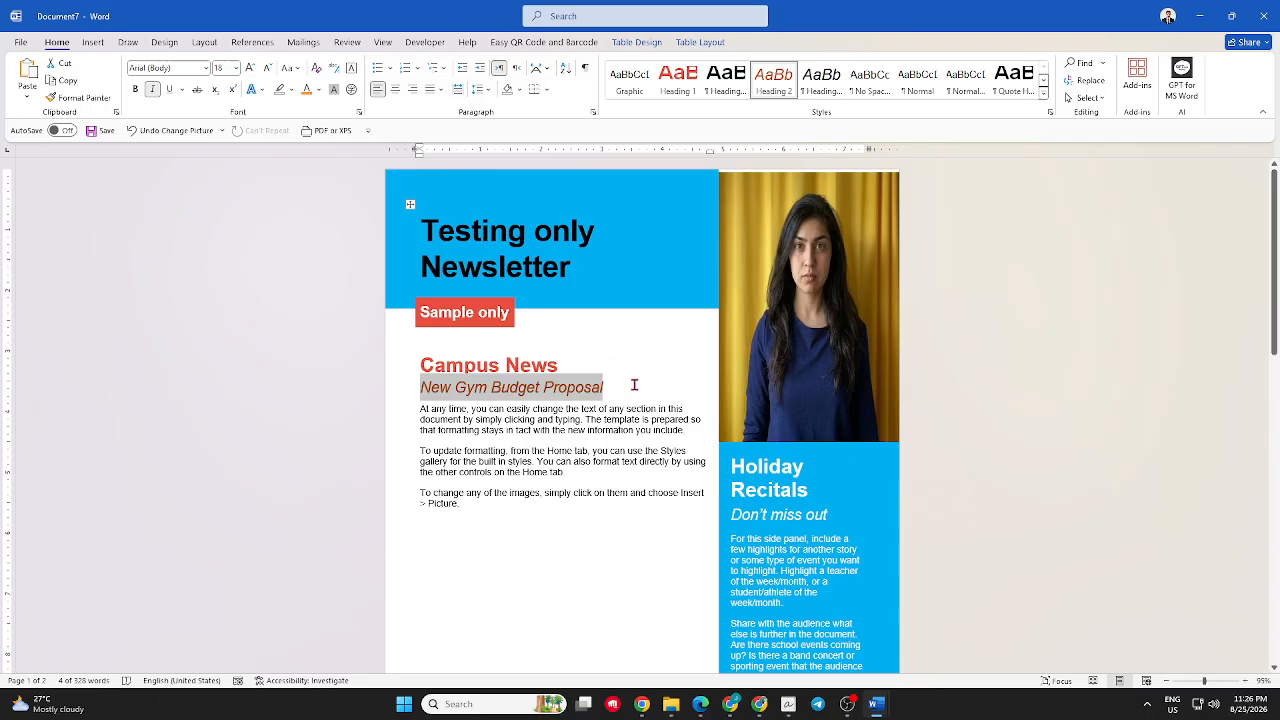
left_click(688, 408)
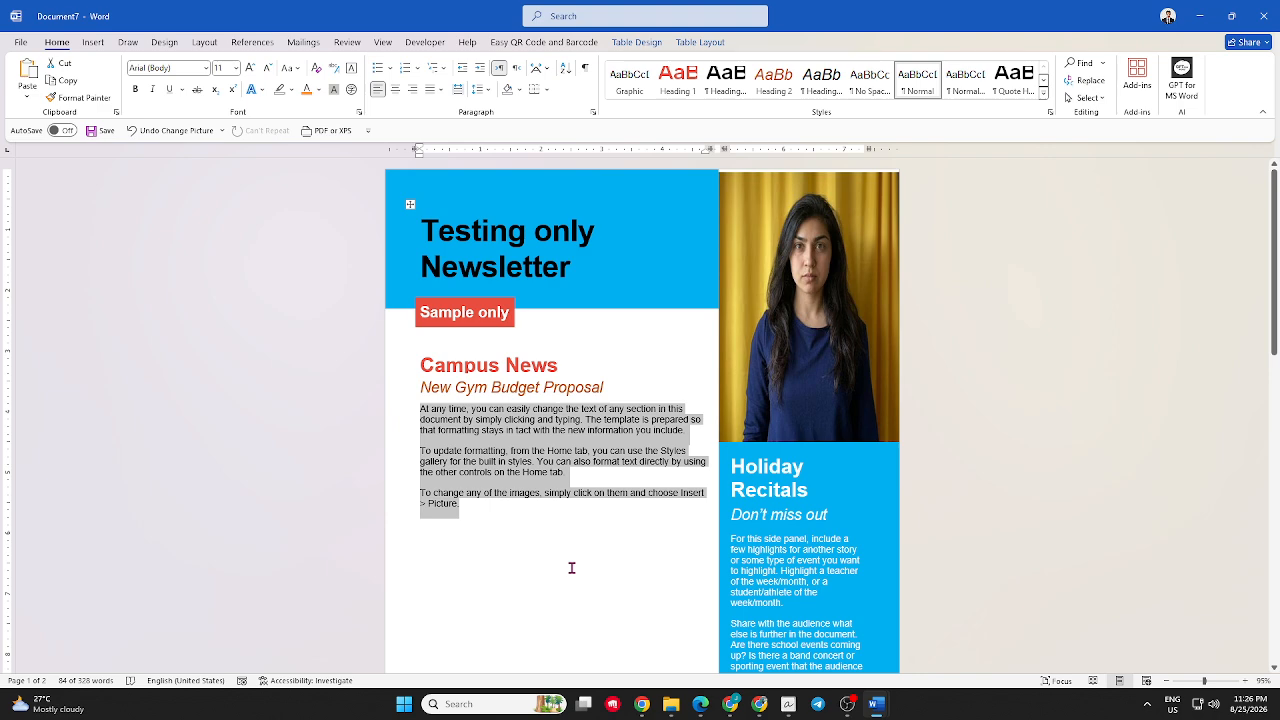
scroll(572, 568, "down", 3)
scroll(572, 568, "up", 3)
left_click(562, 340)
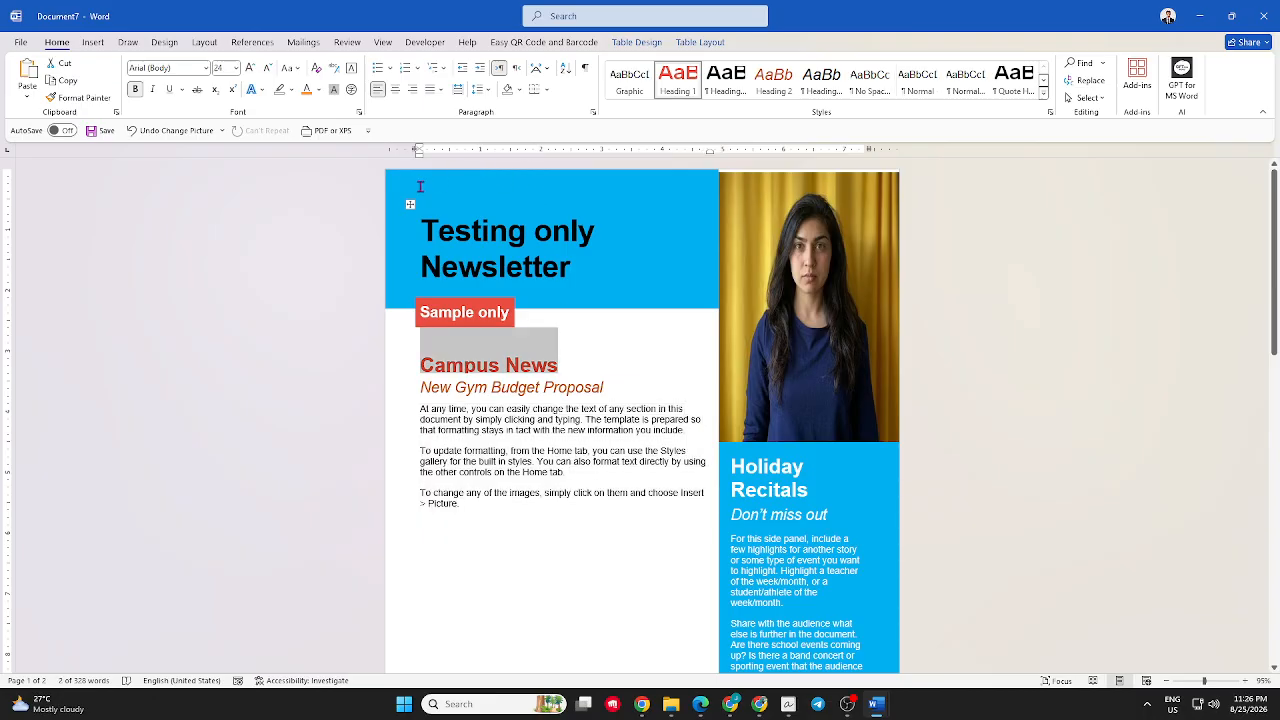
scroll(500, 570, "down", 6)
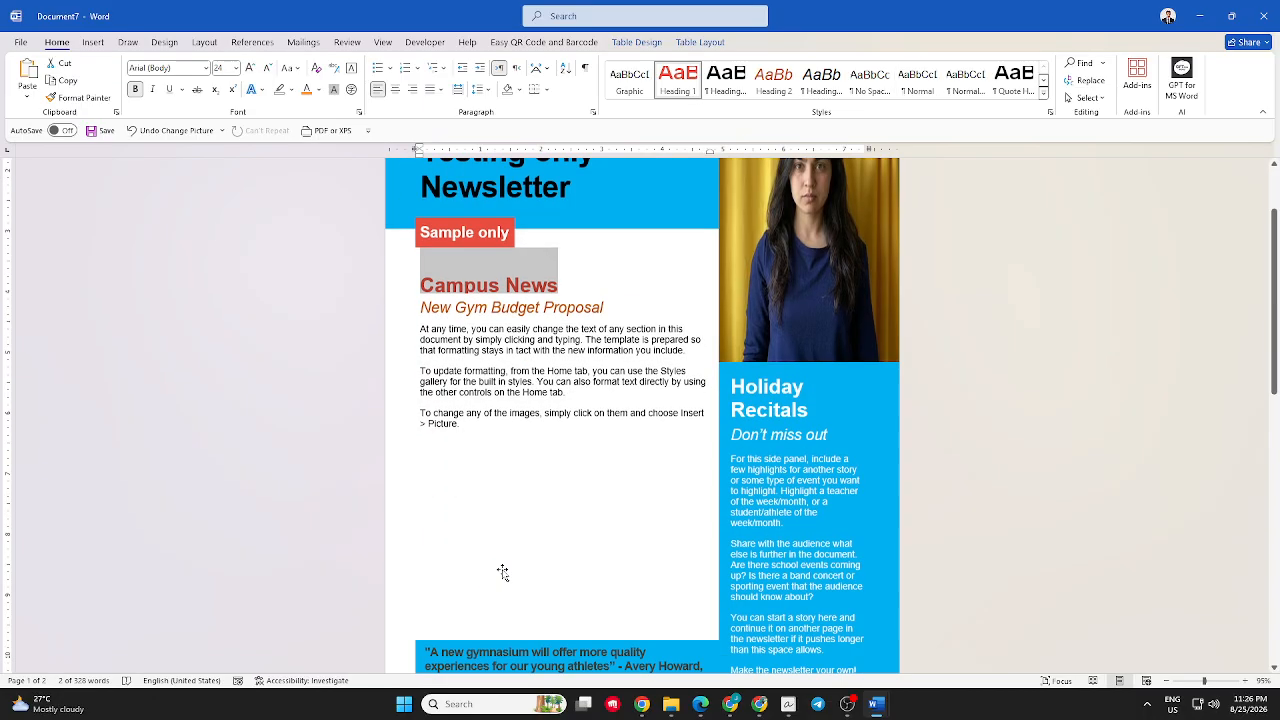
left_click(522, 582)
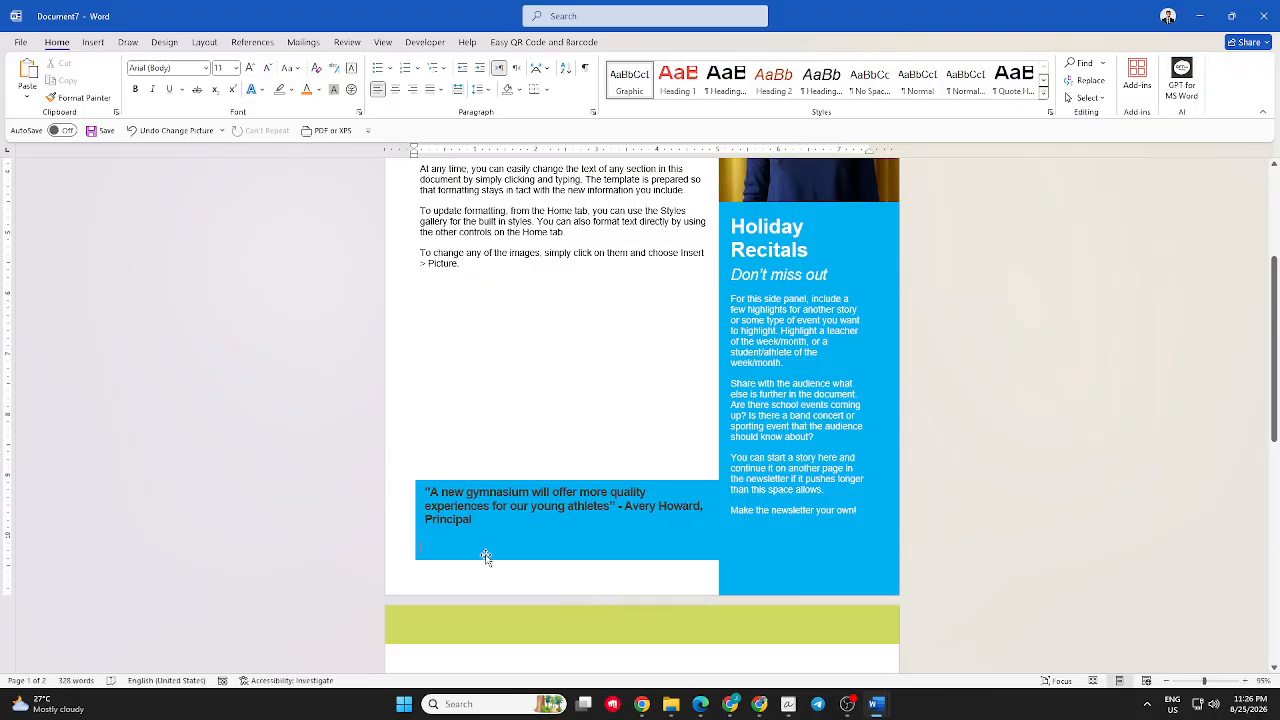
scroll(515, 579, "up", 6)
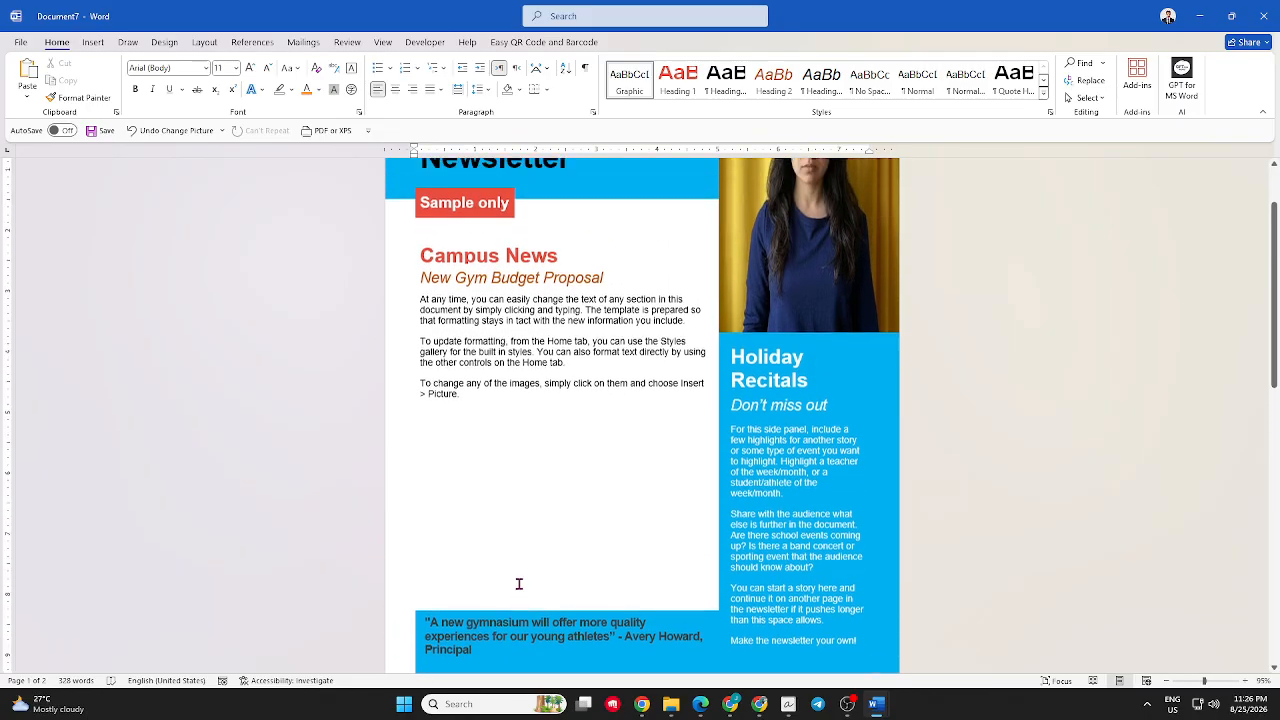
left_click(407, 261)
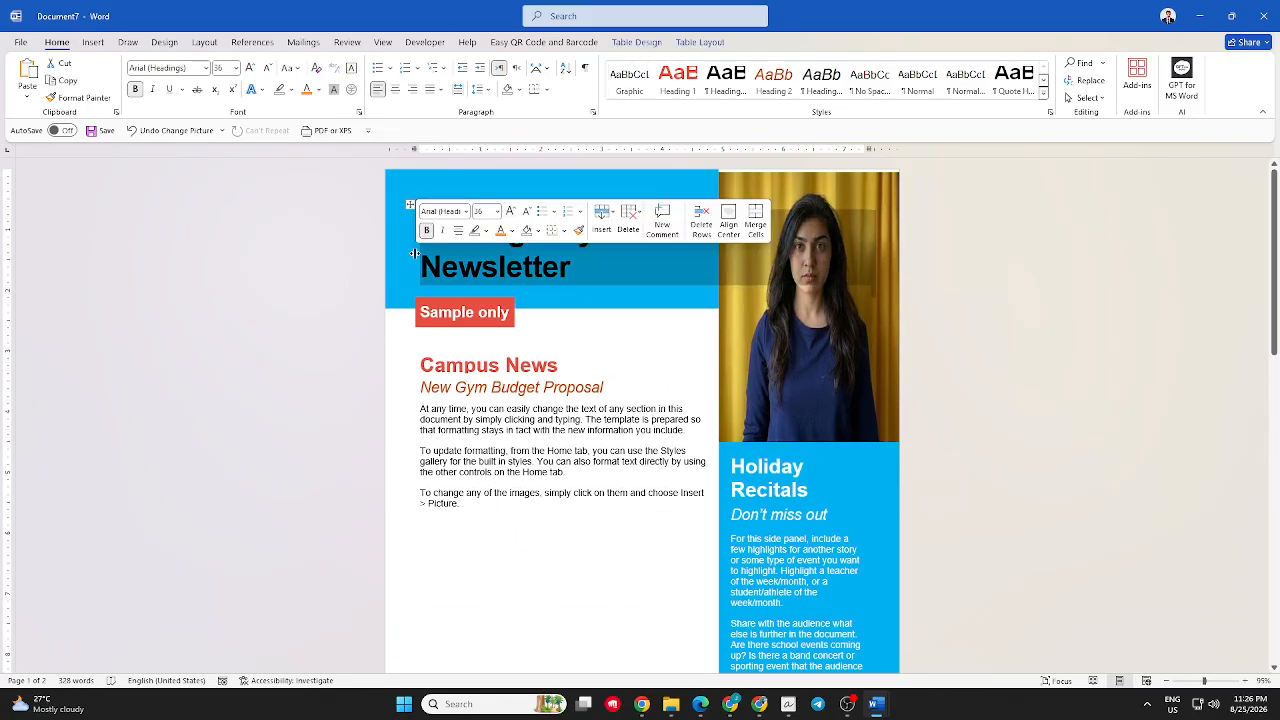
left_click(623, 340)
Step: Fill the header and side panel shapes with the custom color hex 17365D
left_click(405, 228)
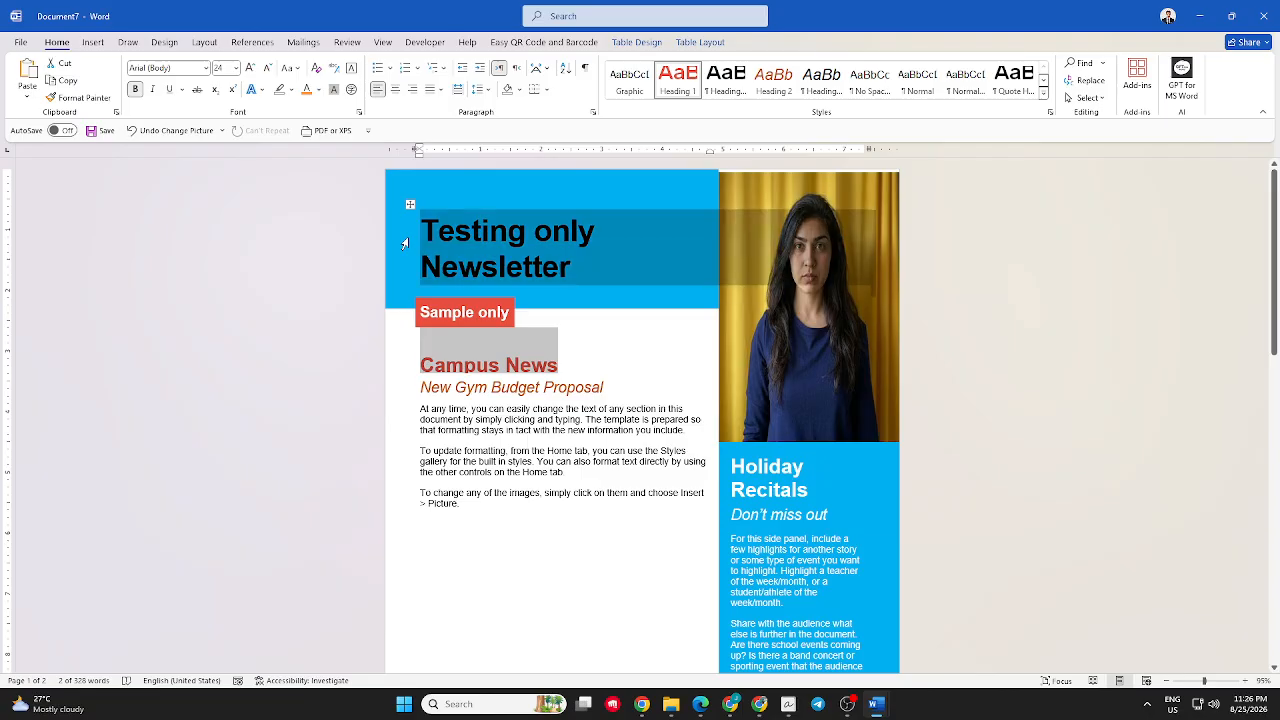
left_click(450, 200)
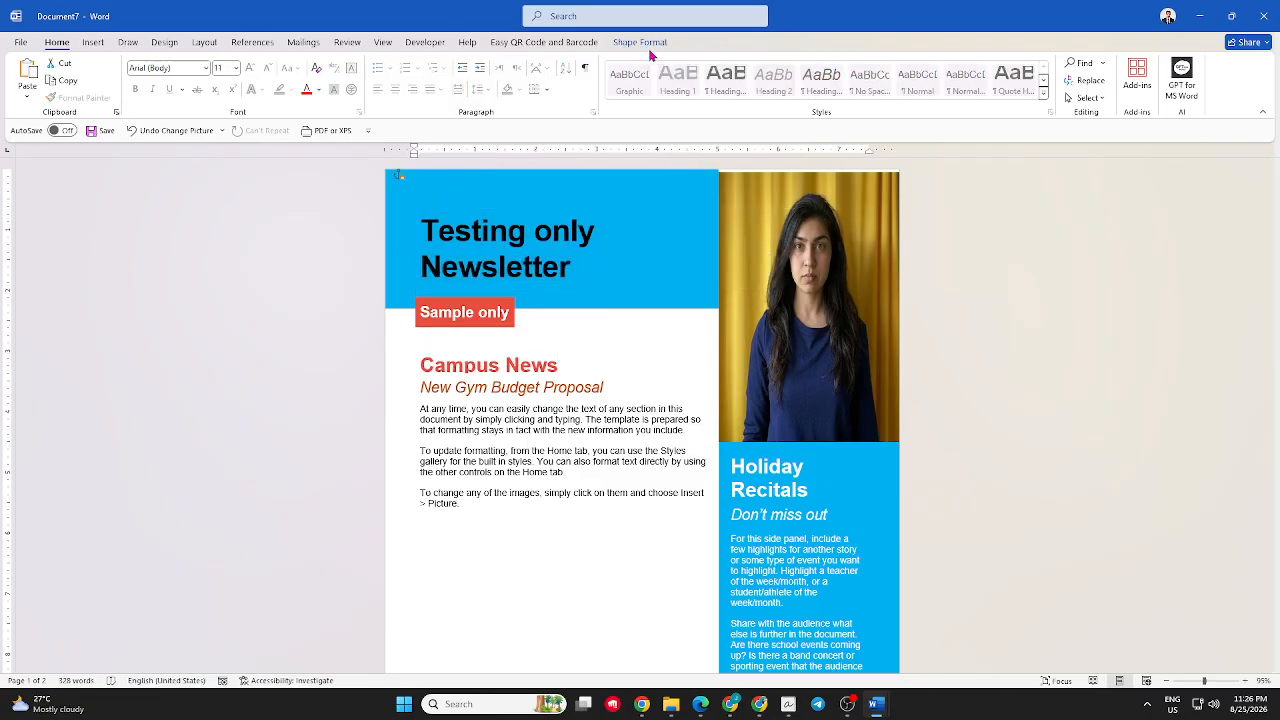
left_click(520, 64)
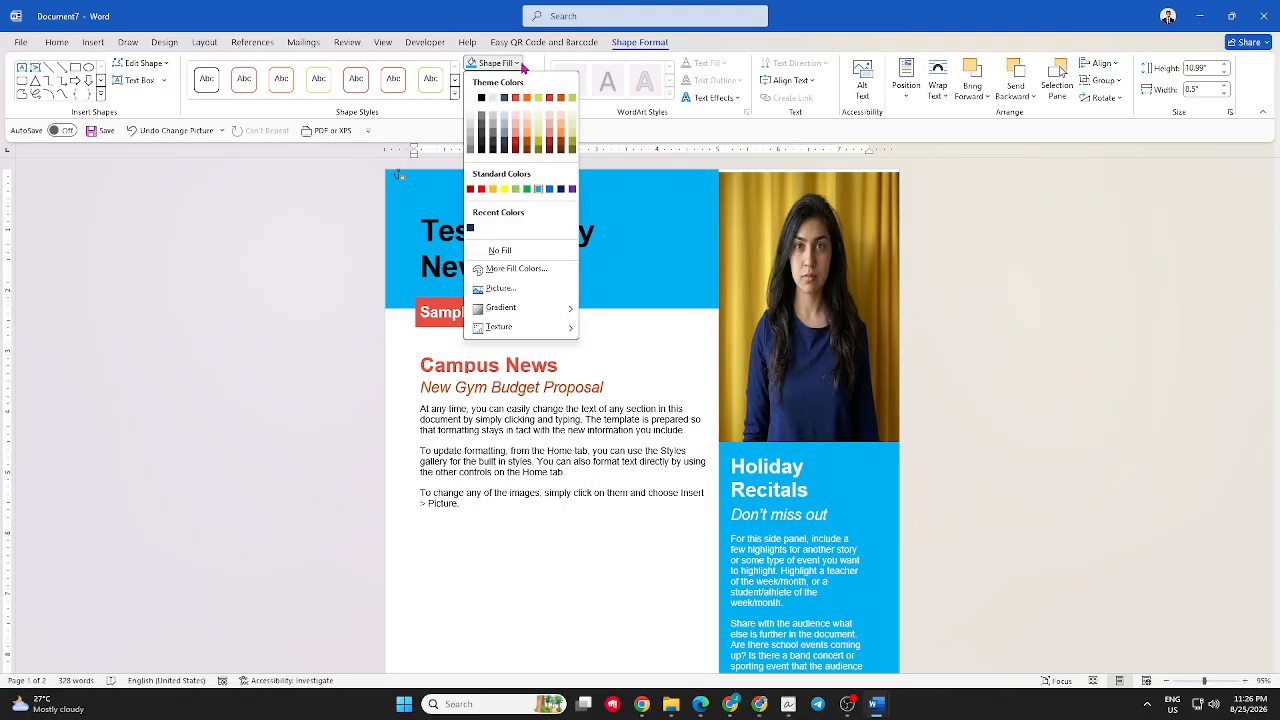
left_click(511, 270)
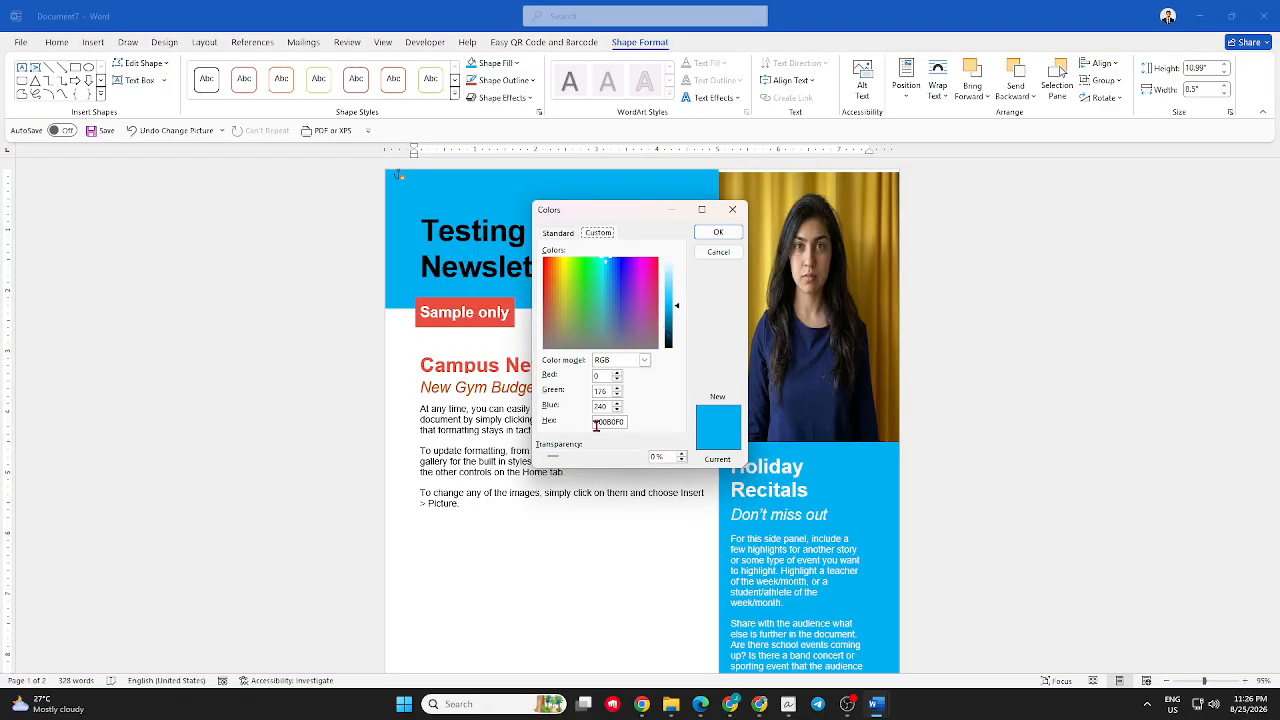
left_click_drag(625, 422, 599, 422)
type("17365D")
left_click(720, 231)
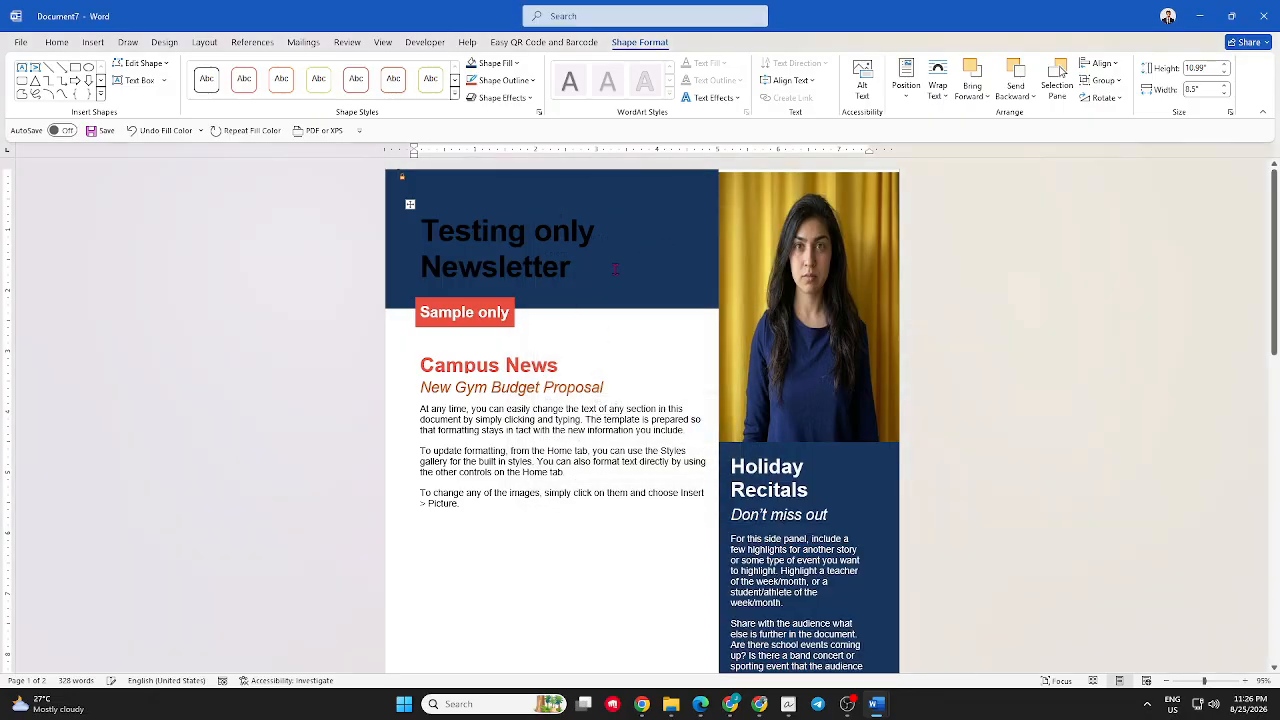
Step: Change the font color of the "Testing only Newsletter" title to the theme orange
left_click(577, 265)
triple_click(577, 265)
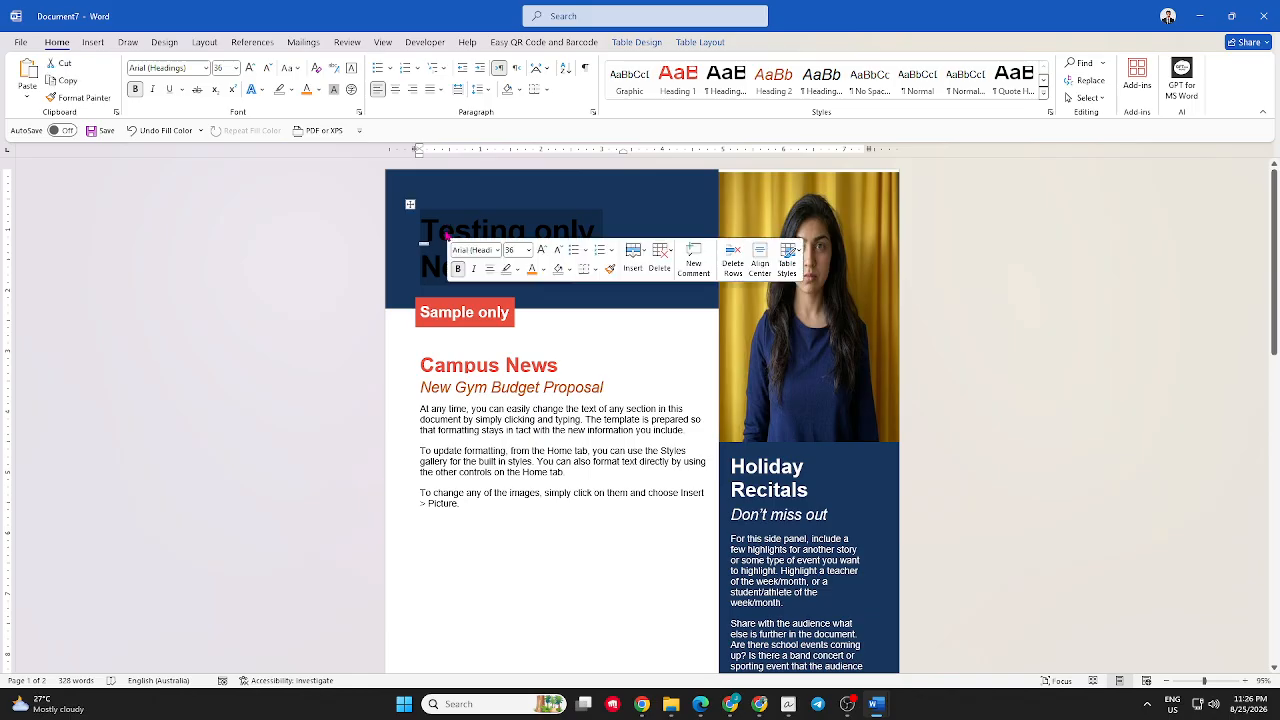
left_click(318, 94)
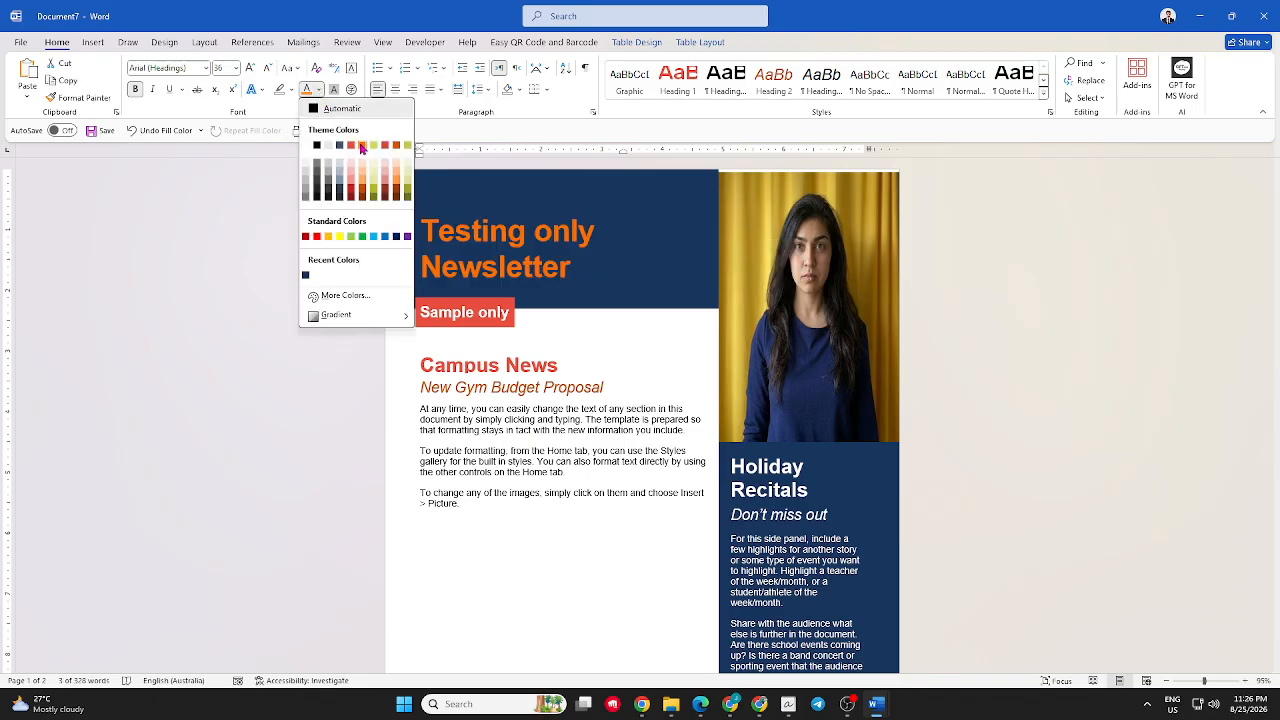
left_click(360, 146)
Step: Select the body paragraphs under the "New Gym Budget Proposal" subheading
triple_click(528, 556)
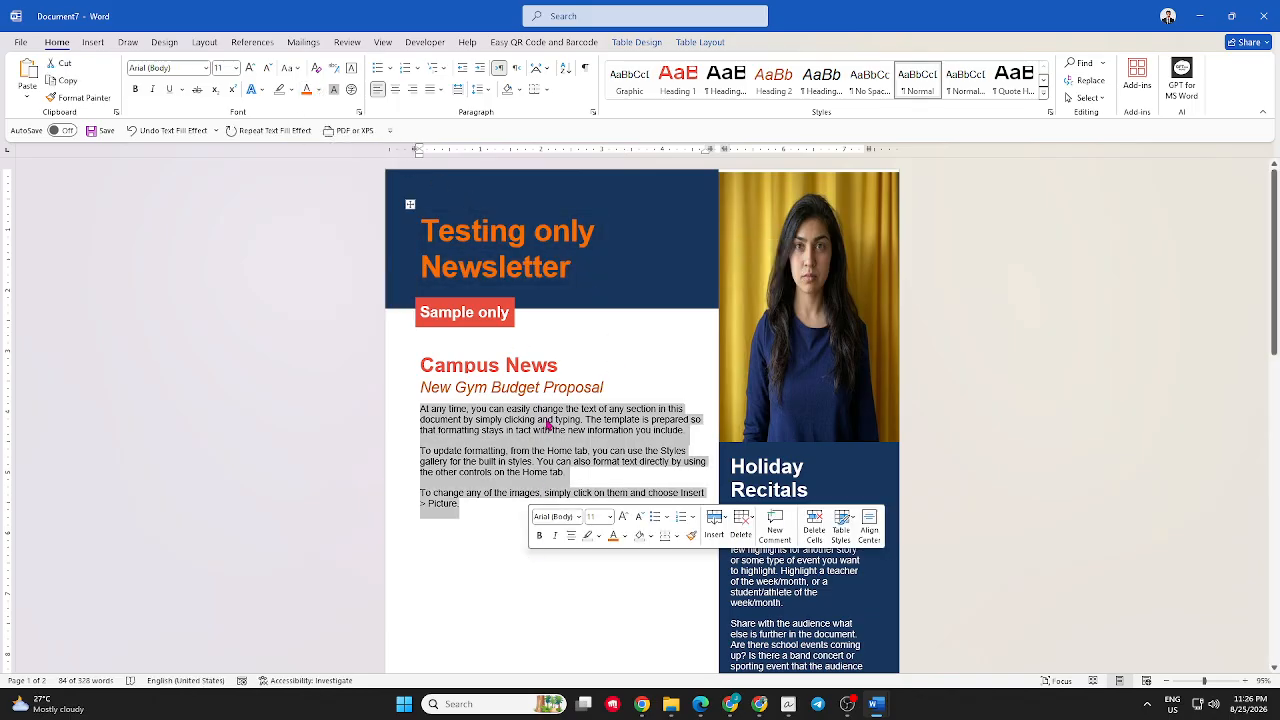